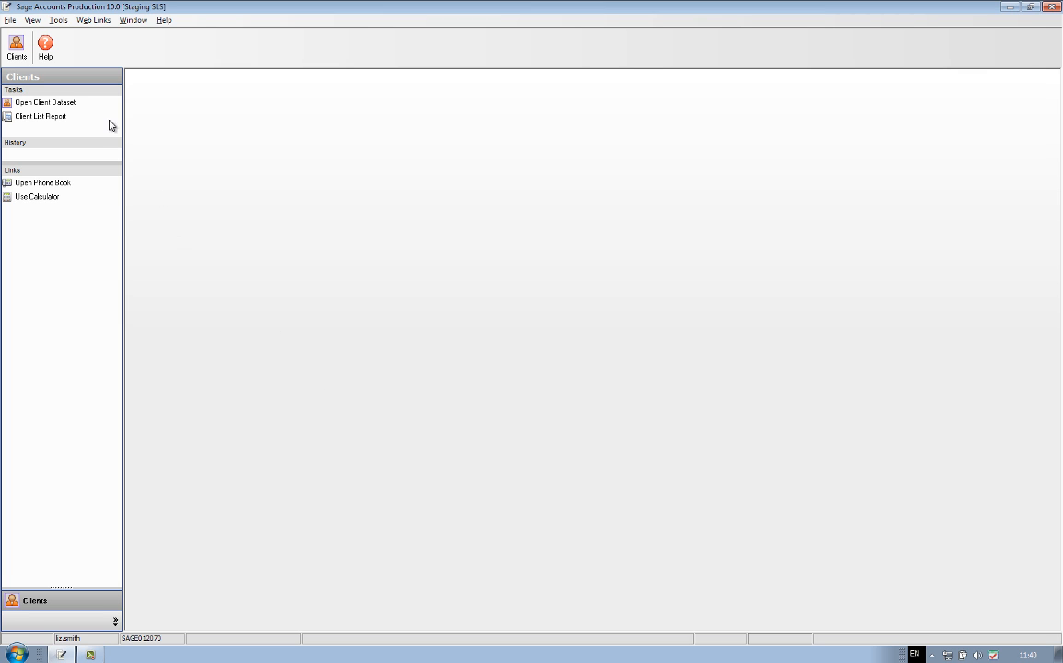
Start a Sage 50/Instant Accounts full transaction import using the default client list as the data source
{"action": "left_click", "coordinate": [58, 20]}
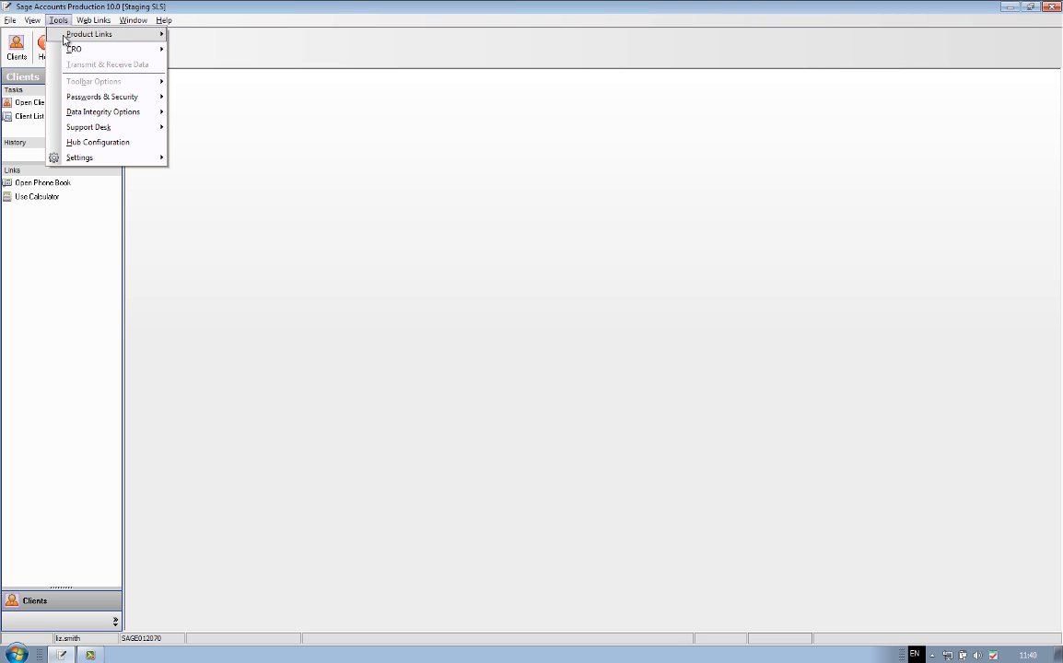
{"action": "mouse_move", "coordinate": [65, 38]}
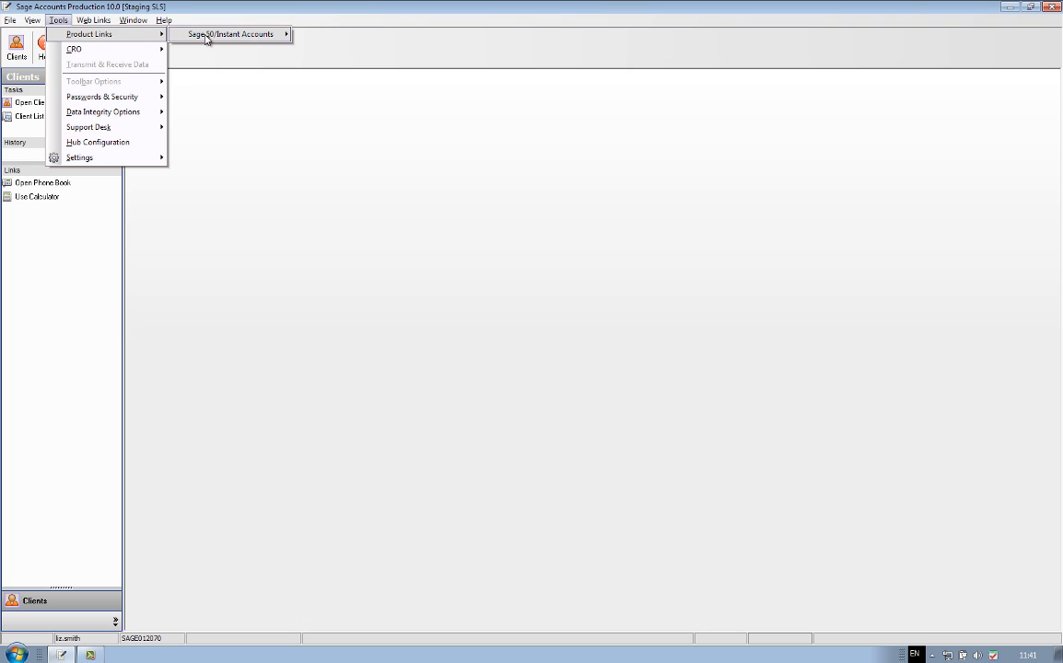
{"action": "mouse_move", "coordinate": [255, 38]}
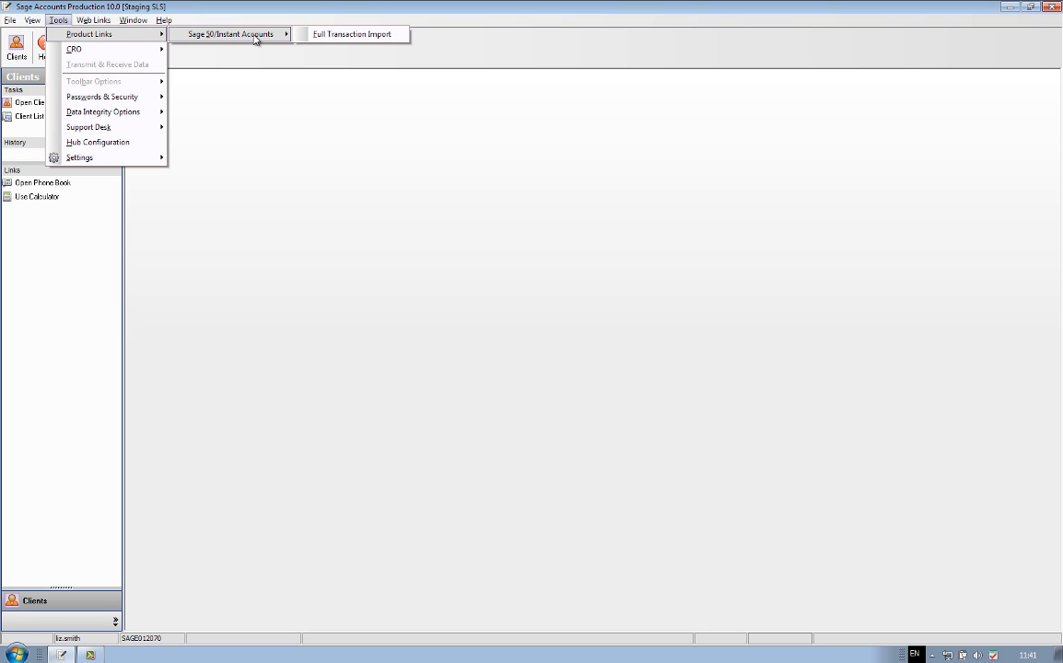
{"action": "left_click", "coordinate": [397, 40]}
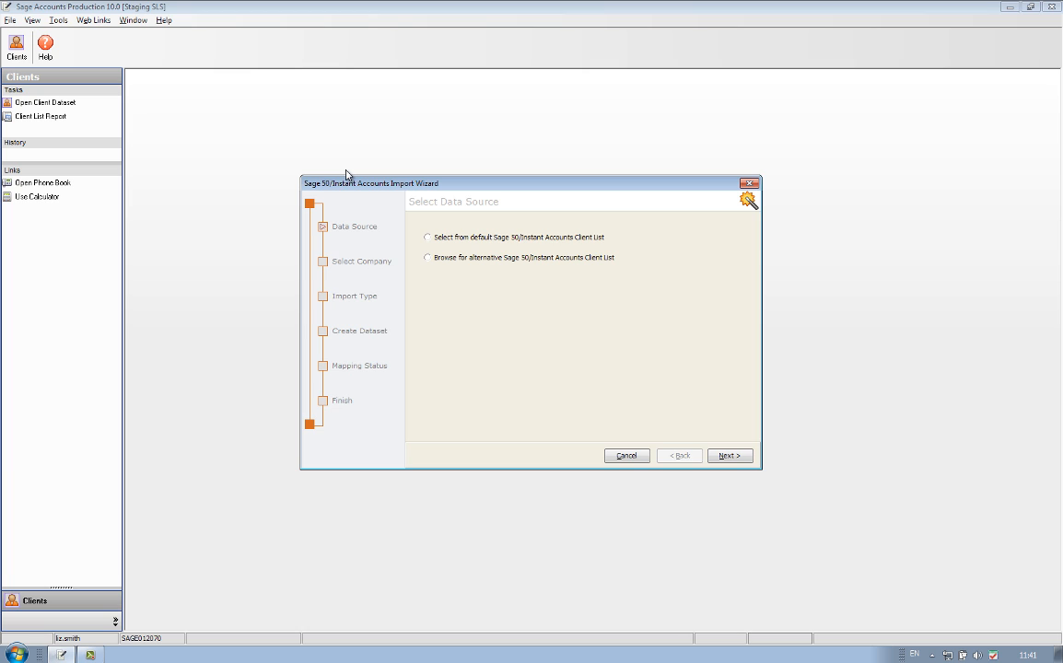
{"action": "left_click", "coordinate": [428, 241]}
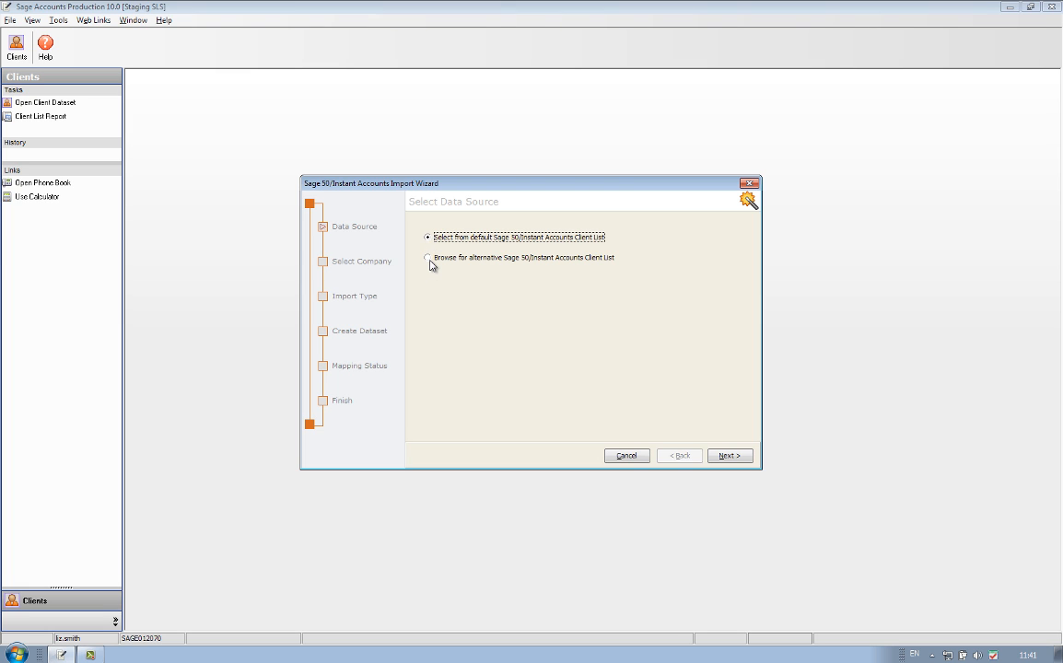
{"action": "left_click", "coordinate": [428, 259]}
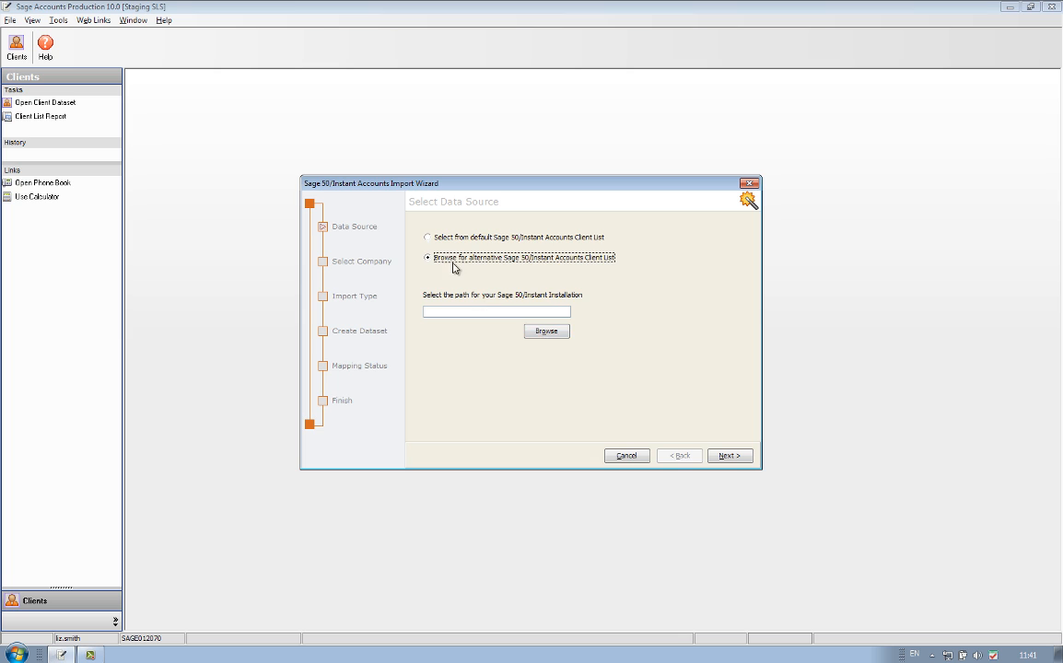
{"action": "left_click", "coordinate": [428, 237]}
{"action": "left_click", "coordinate": [740, 457]}
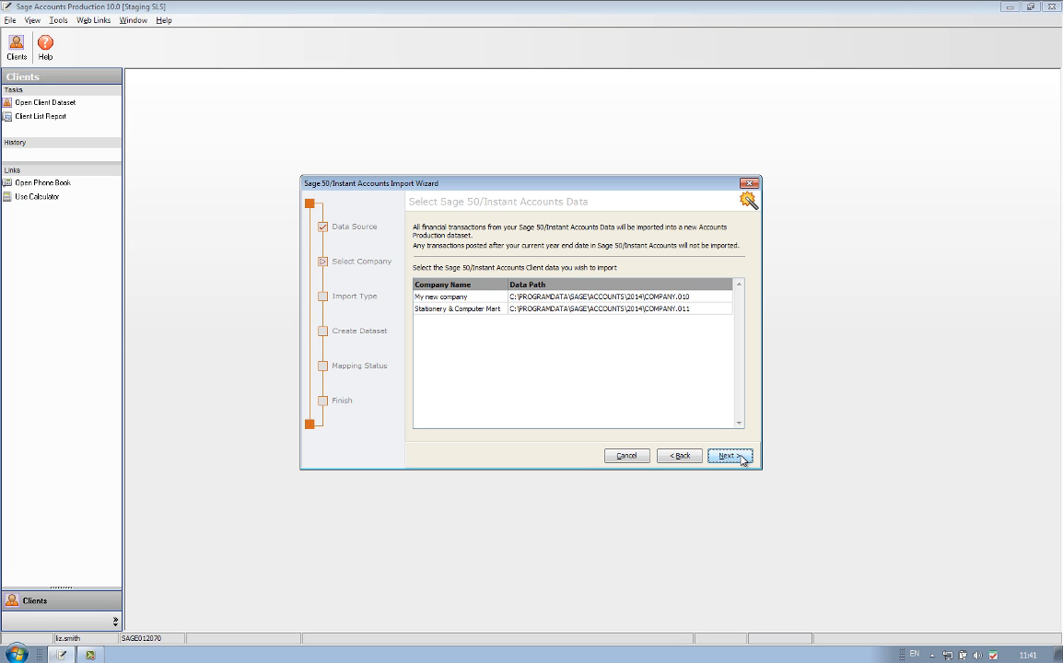
Choose Stationery & Computer Mart as the company data to import, logging on to Sage Data Objects as manager
{"action": "double_click", "coordinate": [473, 311]}
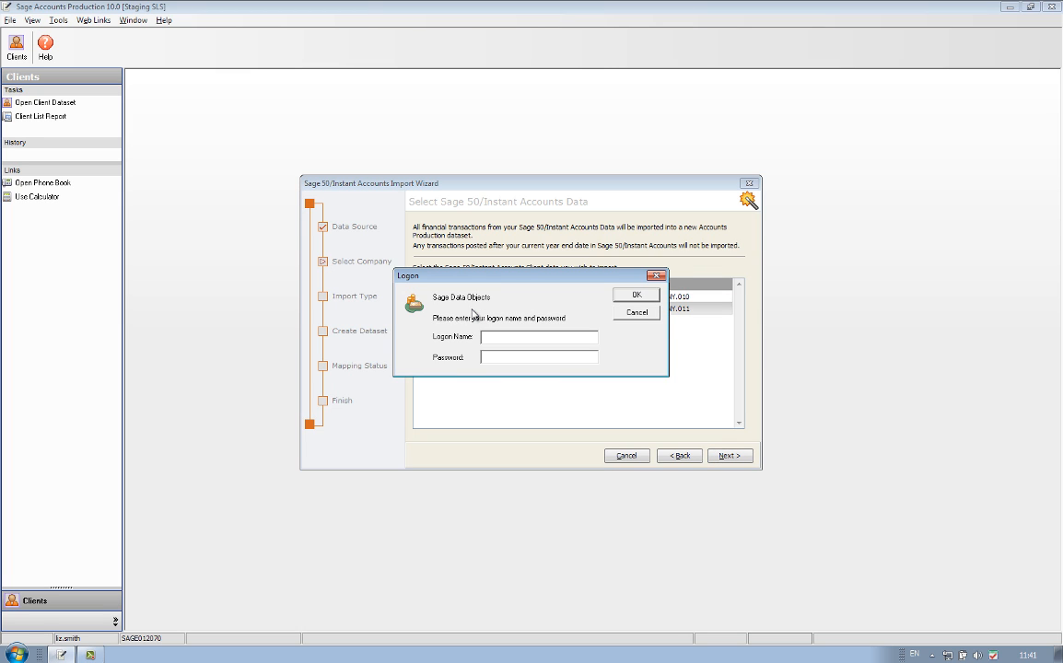
{"action": "type", "text": "manager"}
{"action": "left_click", "coordinate": [636, 295]}
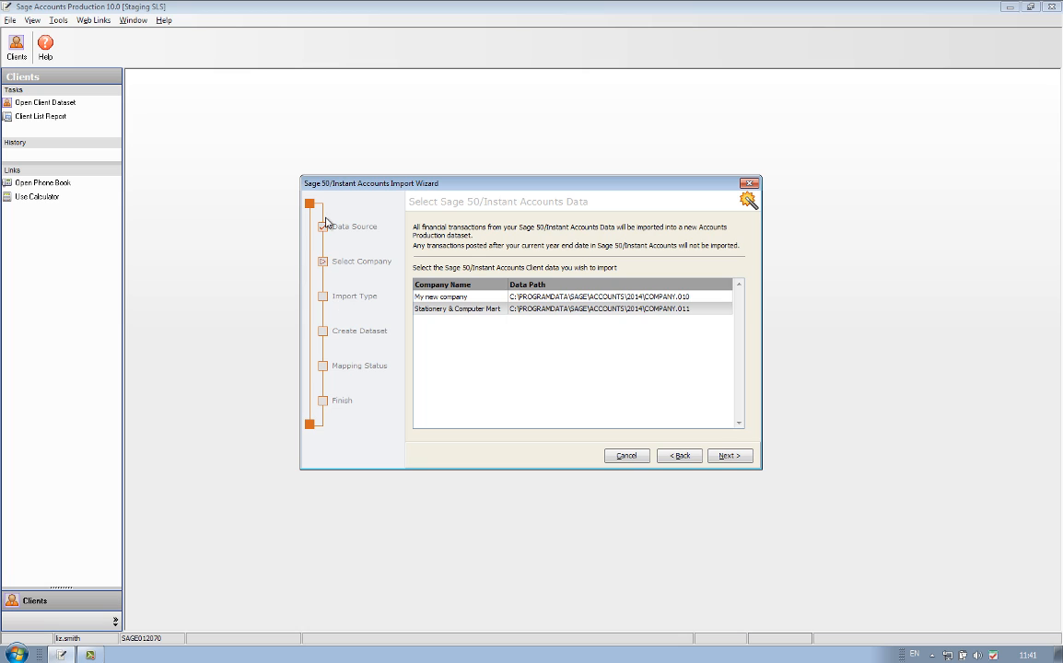
{"action": "left_click", "coordinate": [737, 458]}
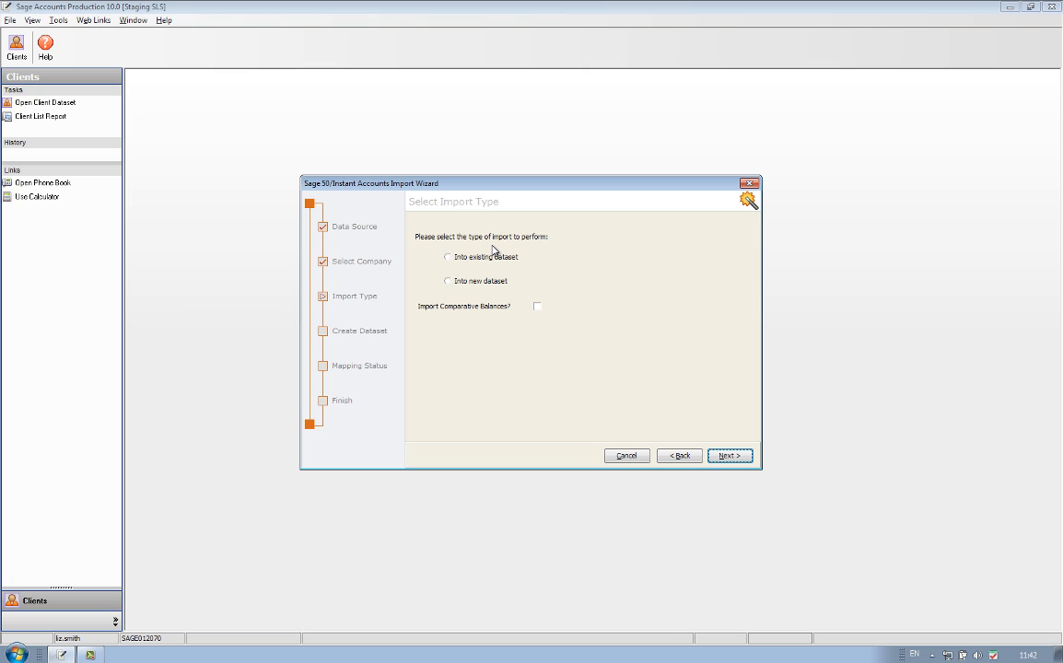
Set the import to go into a new dataset and include comparative balances
{"action": "left_click", "coordinate": [449, 281]}
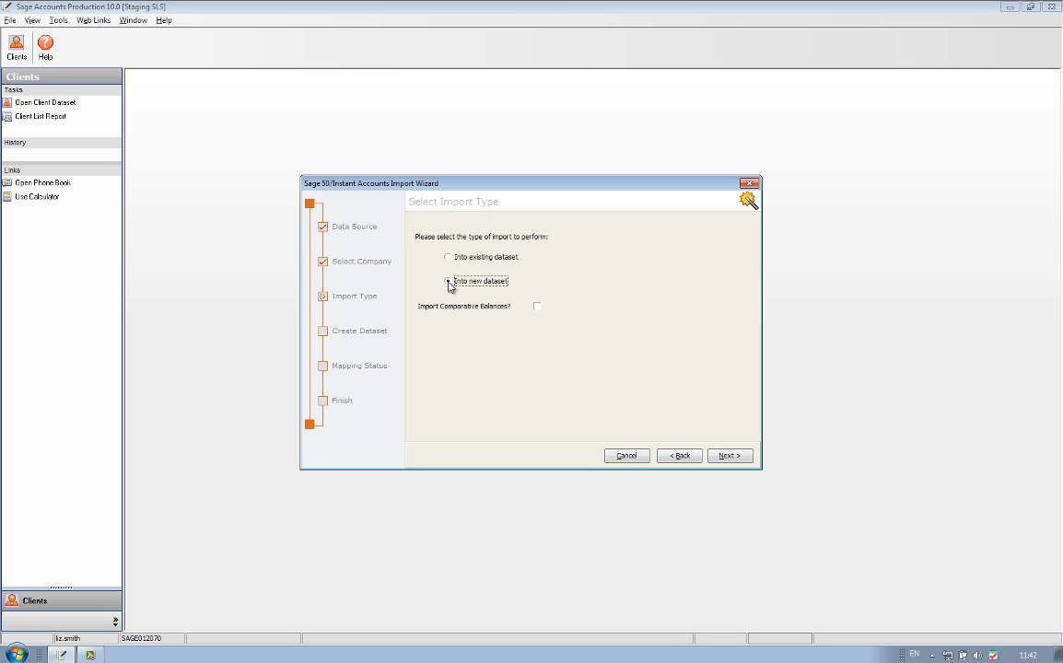
{"action": "left_click", "coordinate": [537, 308]}
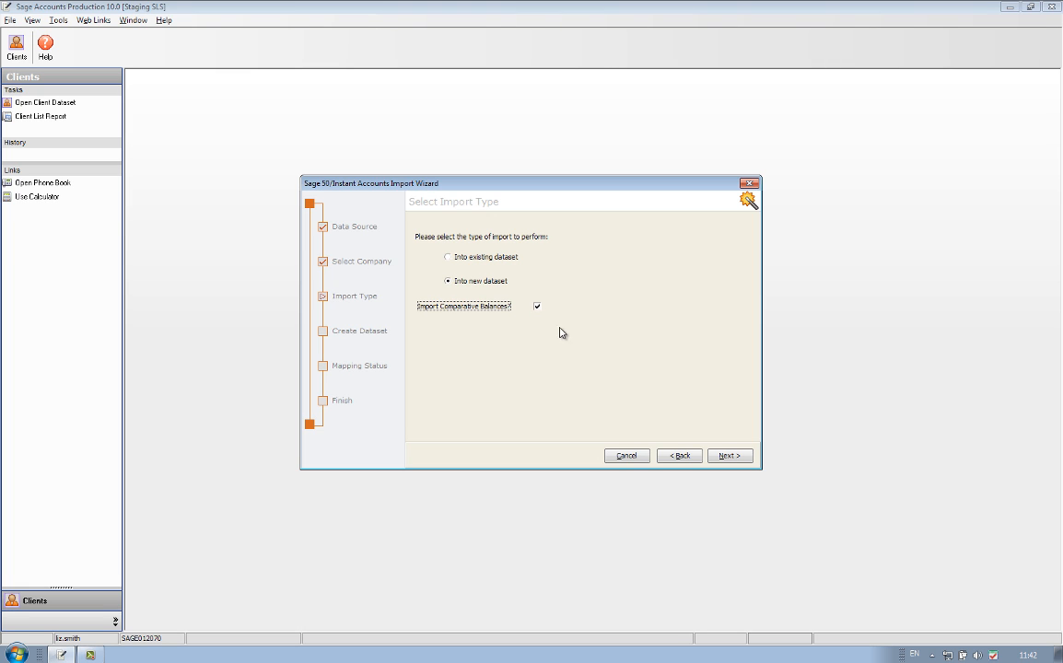
{"action": "left_click", "coordinate": [727, 458]}
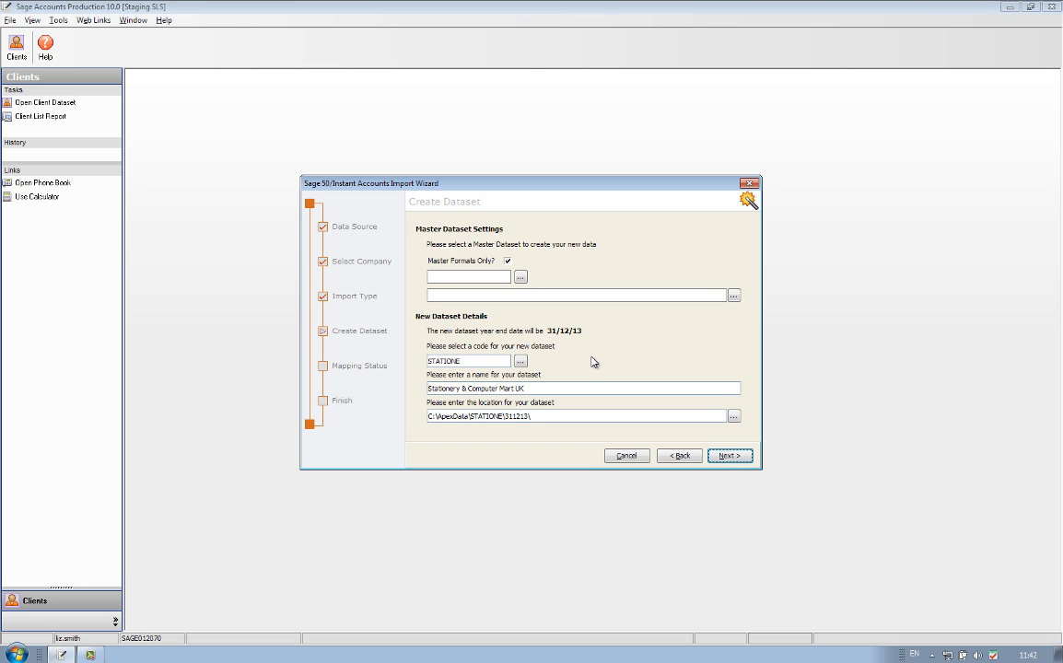
Choose the COMPANY Limited Company - Republic of Ireland dataset of 30 Nov 2012 as the master dataset
{"action": "left_click", "coordinate": [520, 278]}
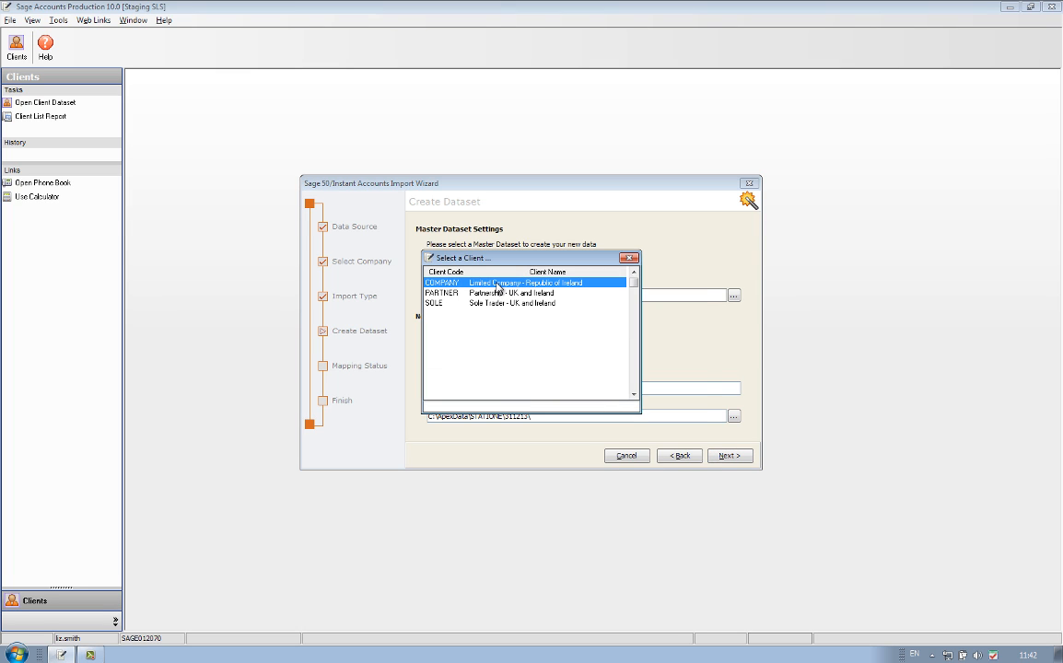
{"action": "double_click", "coordinate": [496, 286]}
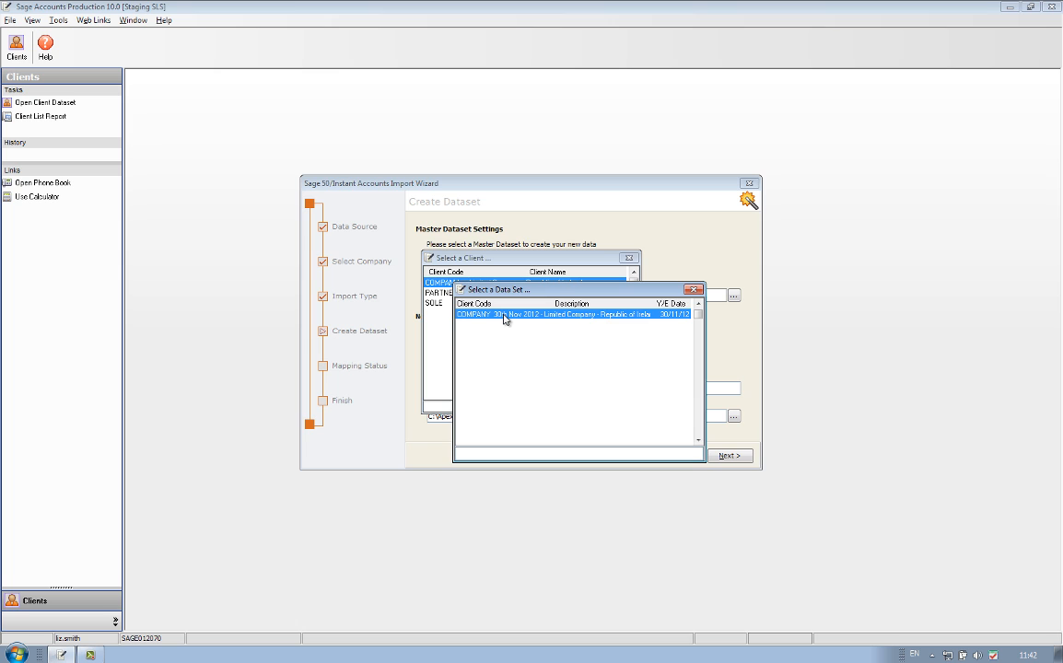
{"action": "double_click", "coordinate": [504, 315]}
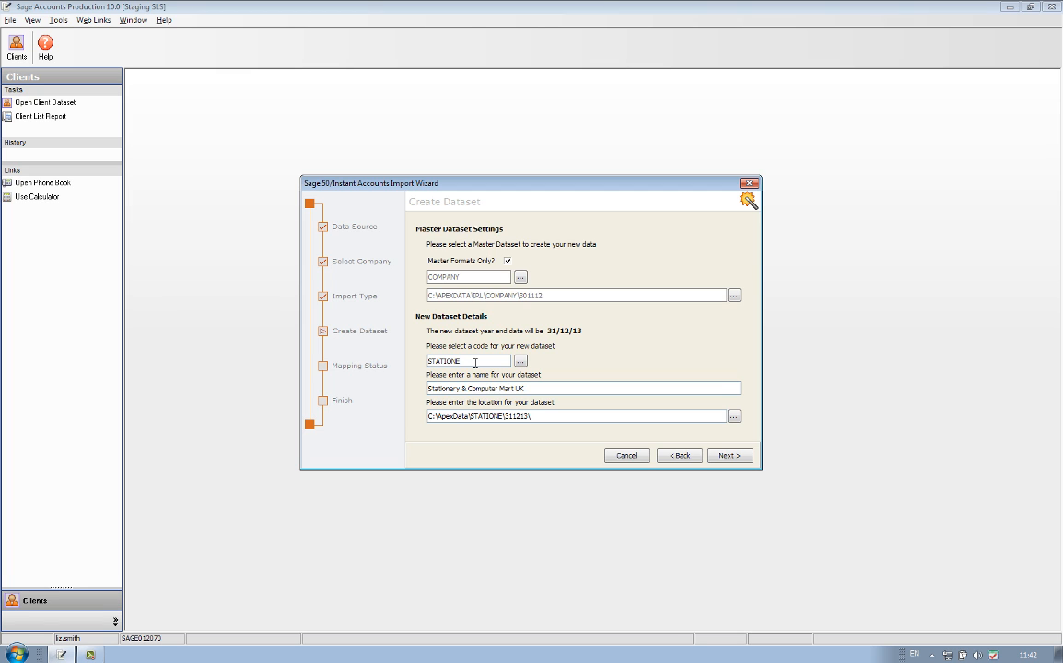
Set the new dataset's code to STA001 and continue to the nominal mapping status
{"action": "double_click", "coordinate": [475, 363]}
{"action": "type", "text": "STA001"}
{"action": "key", "text": "Tab"}
{"action": "left_click", "coordinate": [728, 455]}
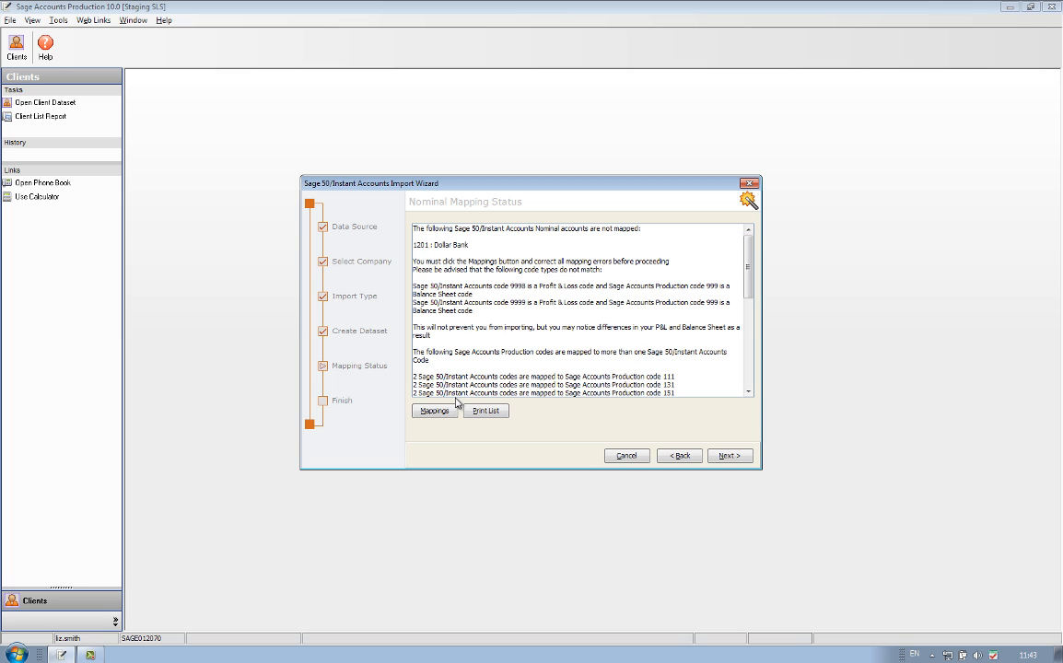
Open the nominal code mappings without printing the list of unmapped nominal accounts
{"action": "left_click", "coordinate": [437, 414]}
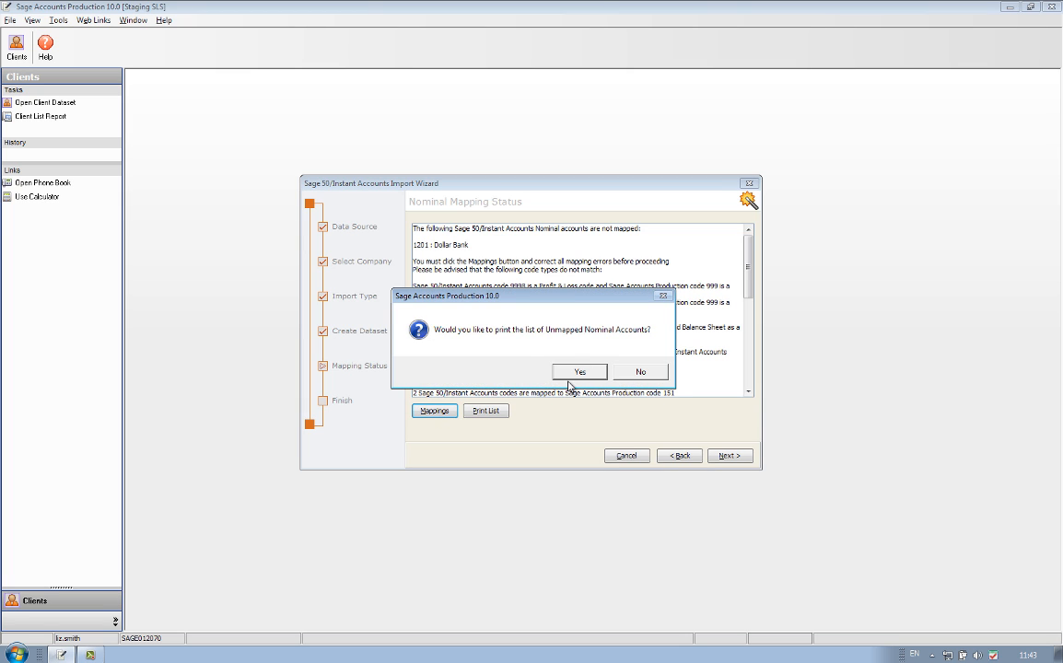
{"action": "left_click", "coordinate": [641, 372]}
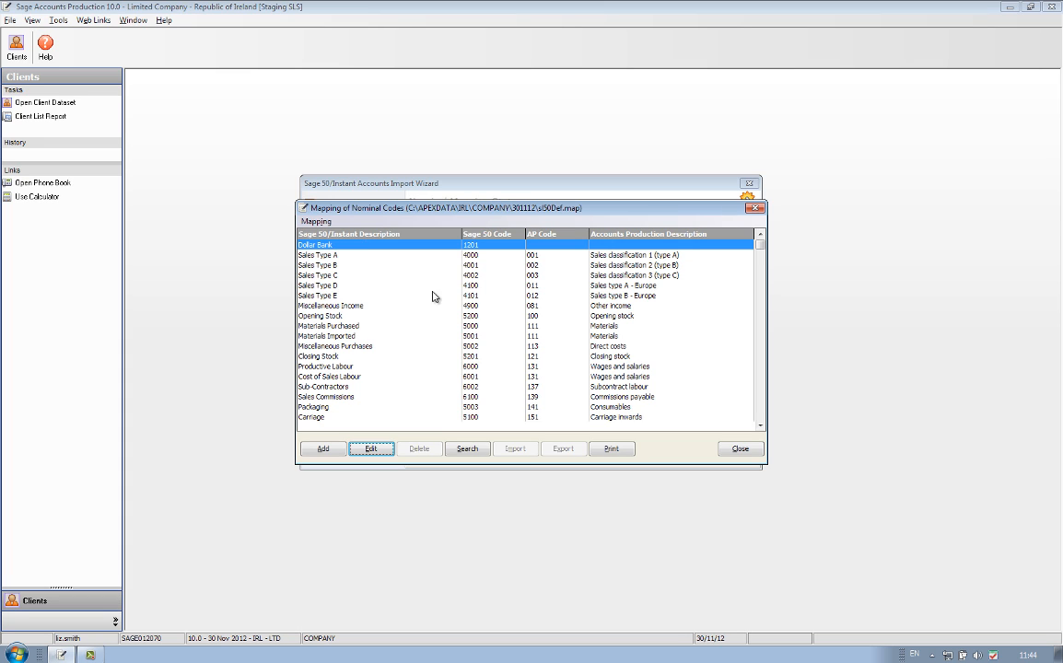
Examine the existing nominal code mappings down to the bank accounts to see which Accounts Production codes are in use
{"action": "left_click", "coordinate": [760, 421]}
{"action": "left_click", "coordinate": [760, 420]}
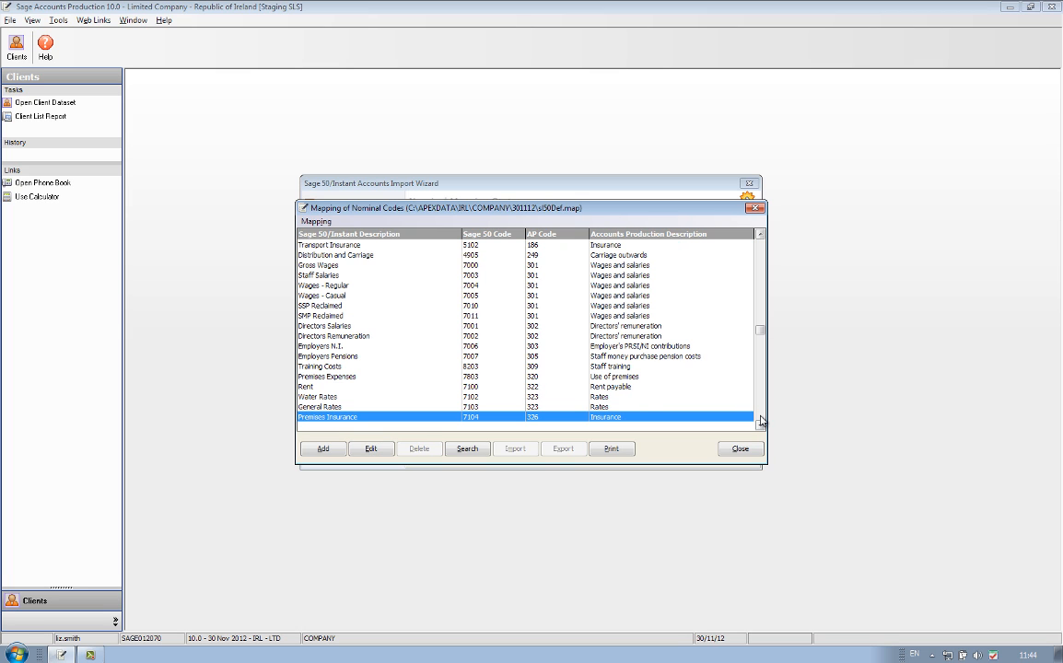
{"action": "left_click", "coordinate": [760, 420]}
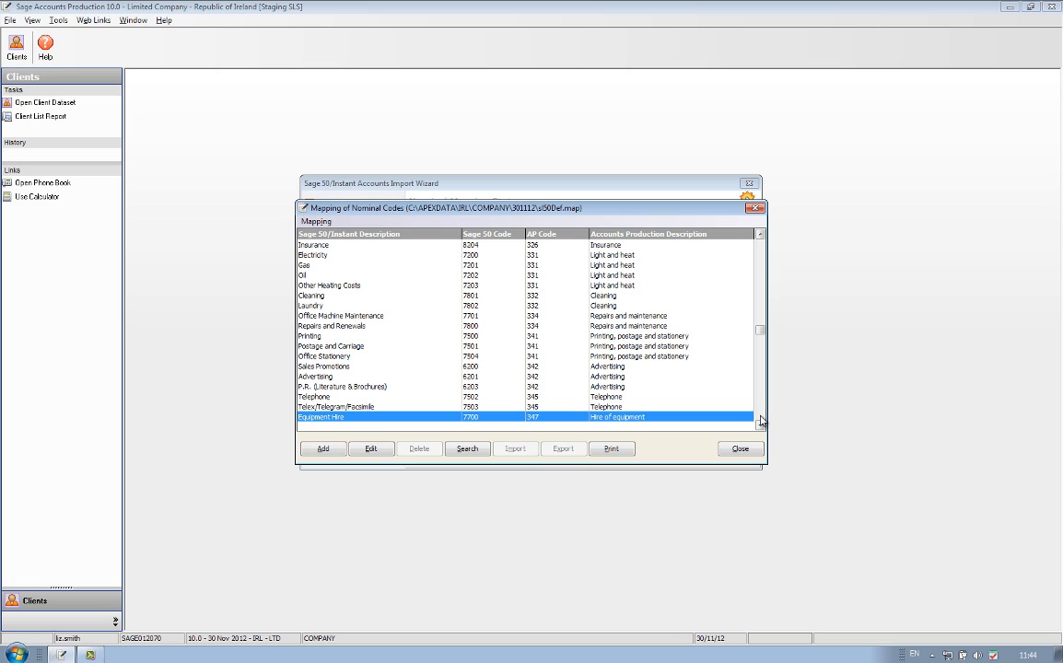
{"action": "left_click", "coordinate": [760, 421]}
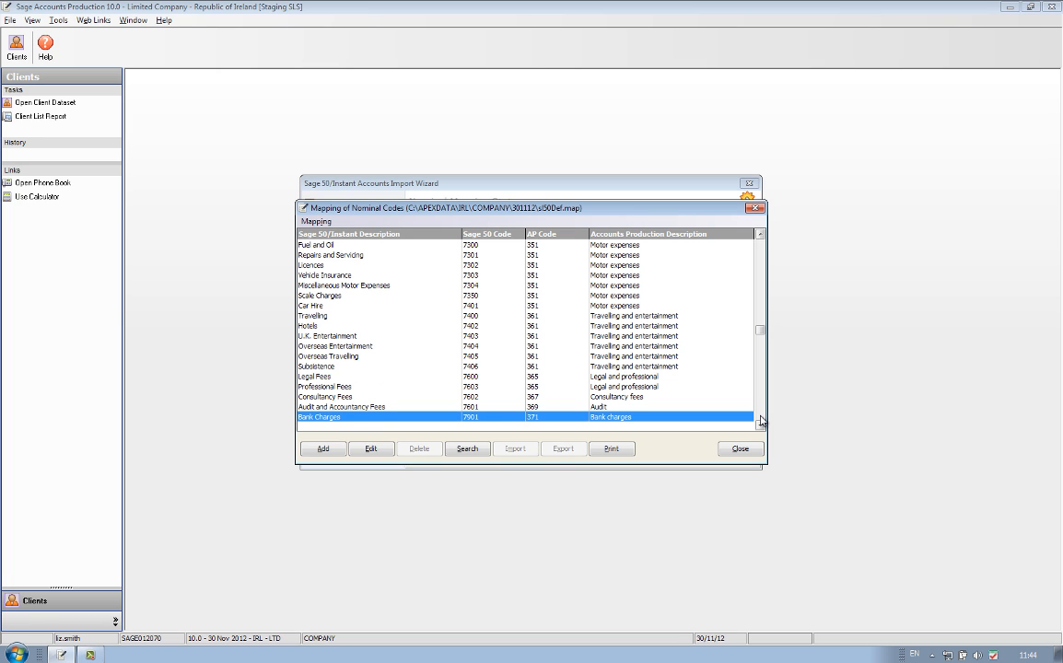
{"action": "left_click", "coordinate": [760, 420]}
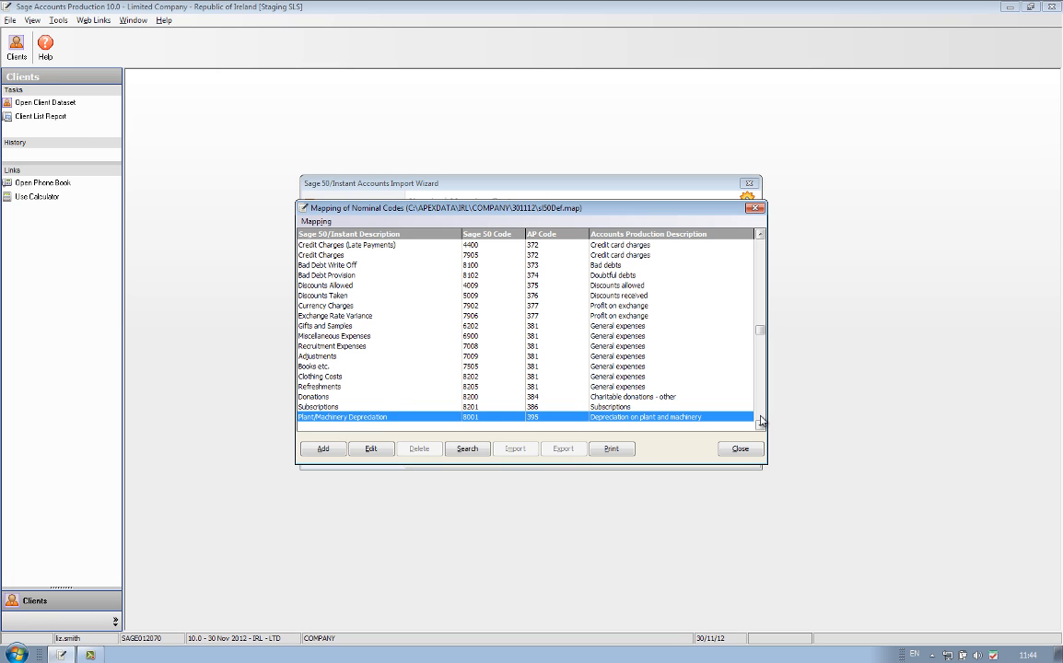
{"action": "left_click", "coordinate": [760, 421]}
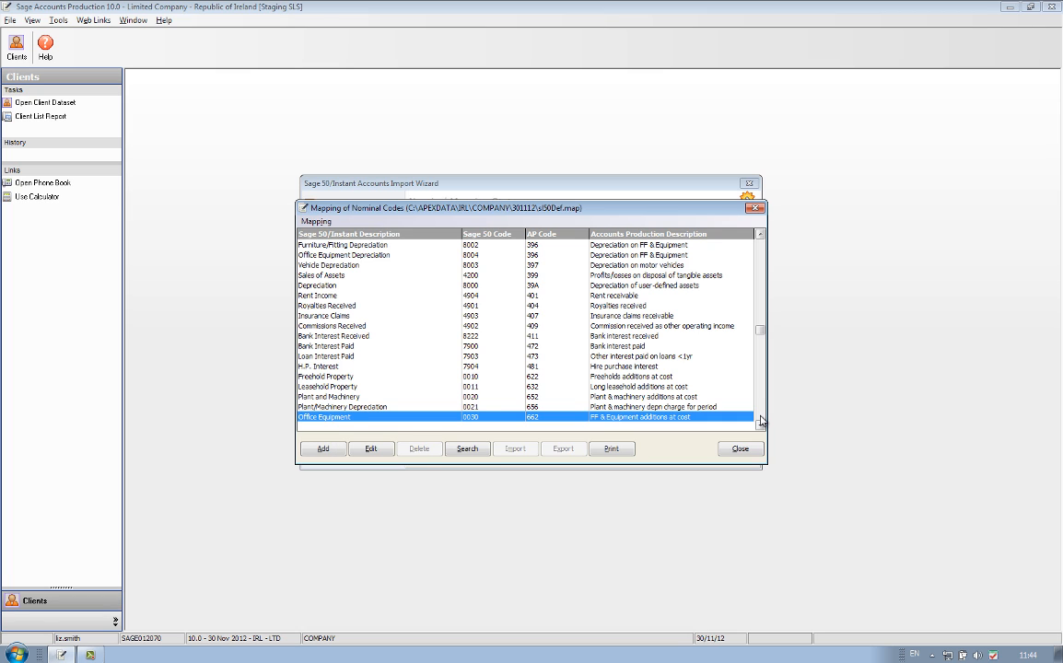
{"action": "left_click", "coordinate": [759, 421]}
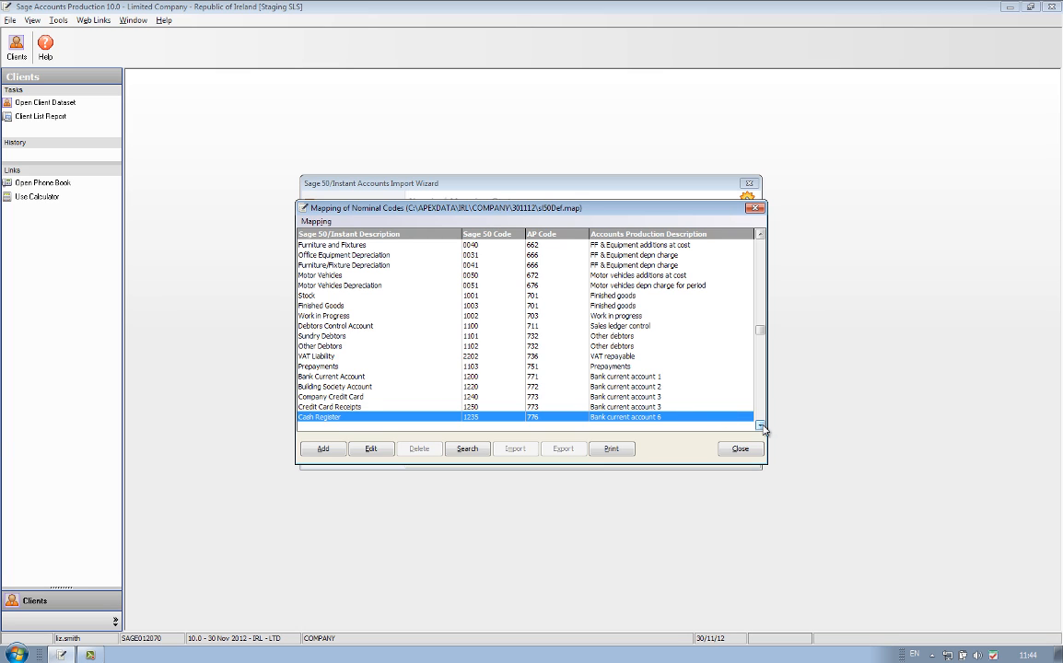
{"action": "key", "text": "Down"}
{"action": "key", "text": "Down"}
{"action": "key", "text": "Down"}
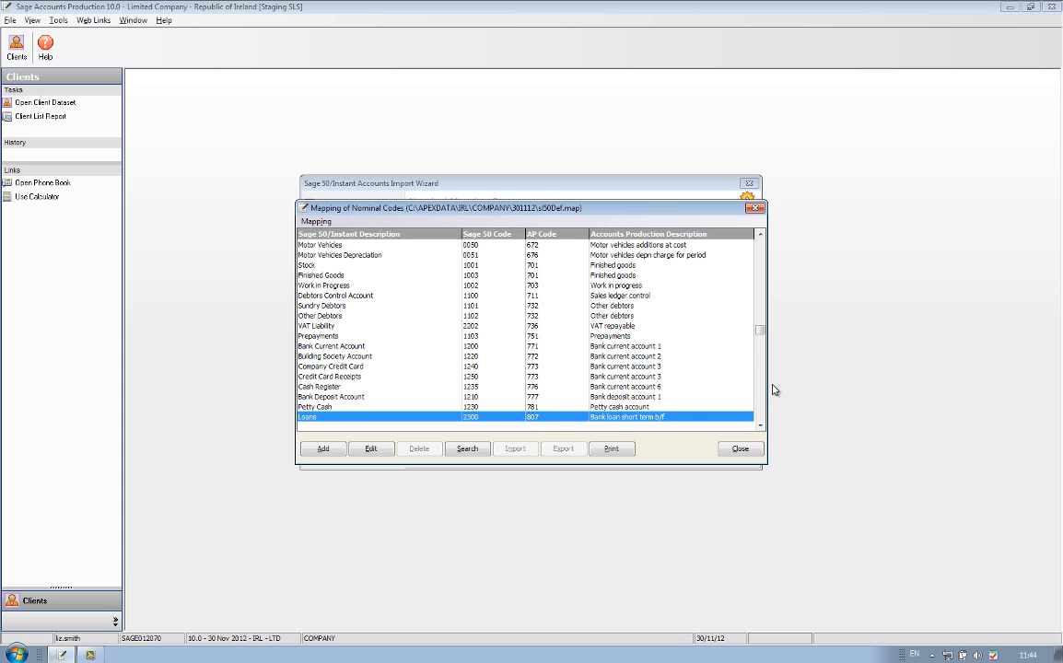
Map the unmapped Dollar Bank nominal 1201 to Accounts Production code 778, Bank deposit account 2, and close the mappings
{"action": "left_click_drag", "start_coordinate": [760, 331], "coordinate": [749, 241]}
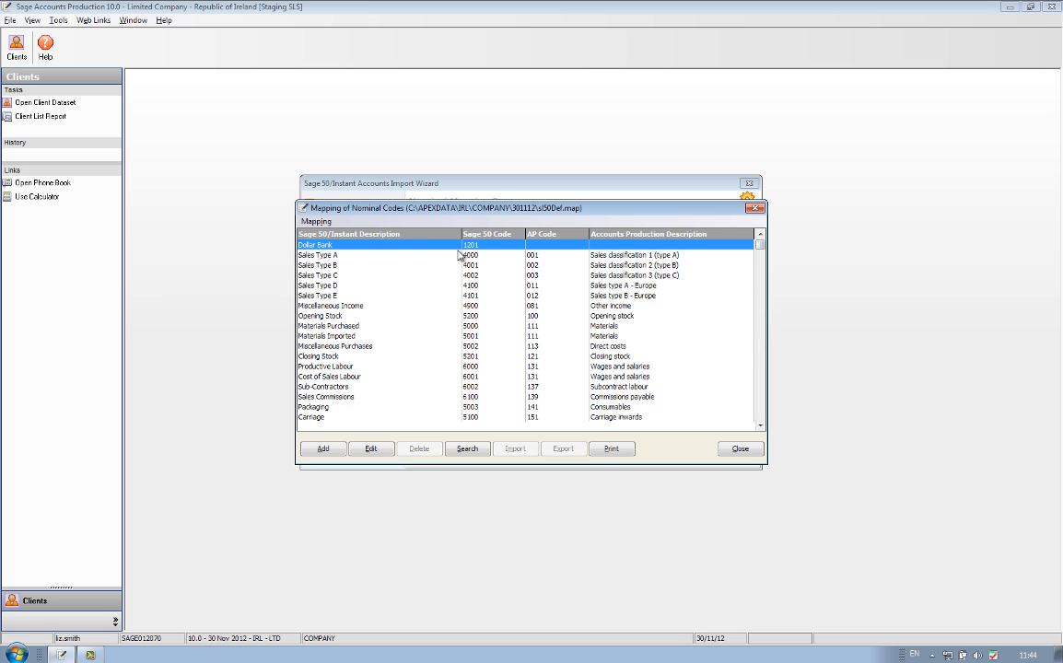
{"action": "left_click", "coordinate": [370, 449]}
{"action": "type", "text": "770"}
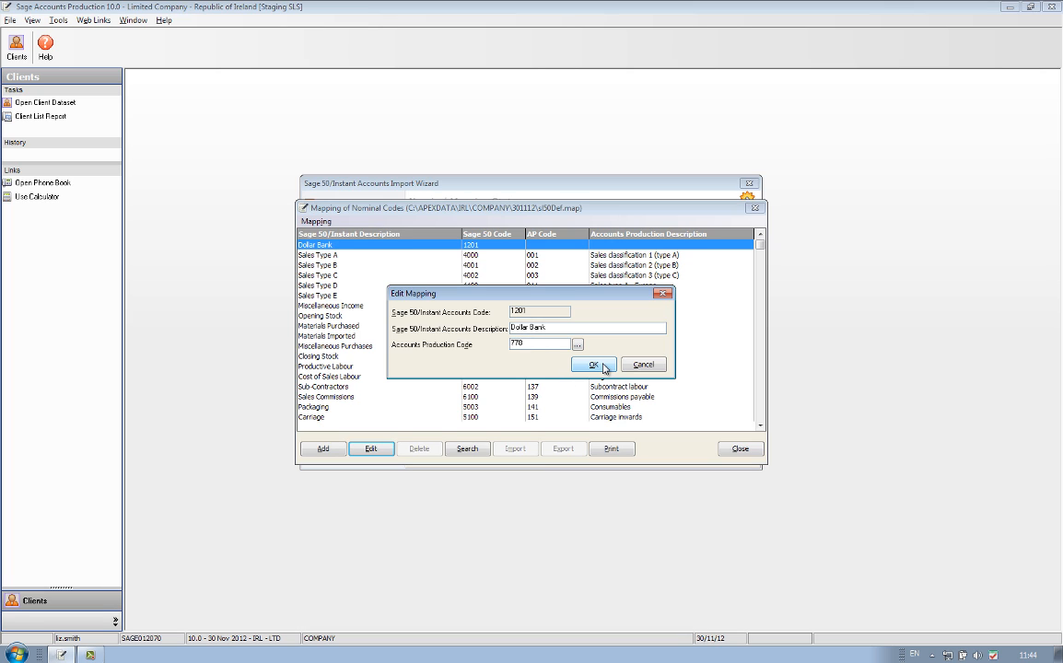
{"action": "type", "text": "78"}
{"action": "left_click", "coordinate": [578, 345]}
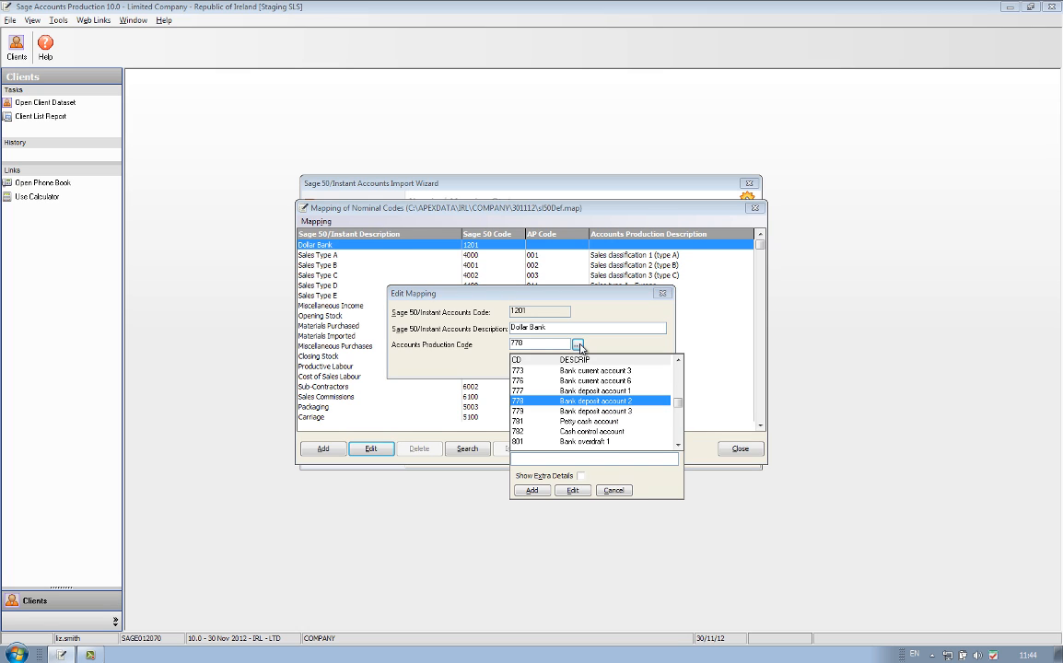
{"action": "double_click", "coordinate": [540, 403]}
{"action": "left_click", "coordinate": [527, 363]}
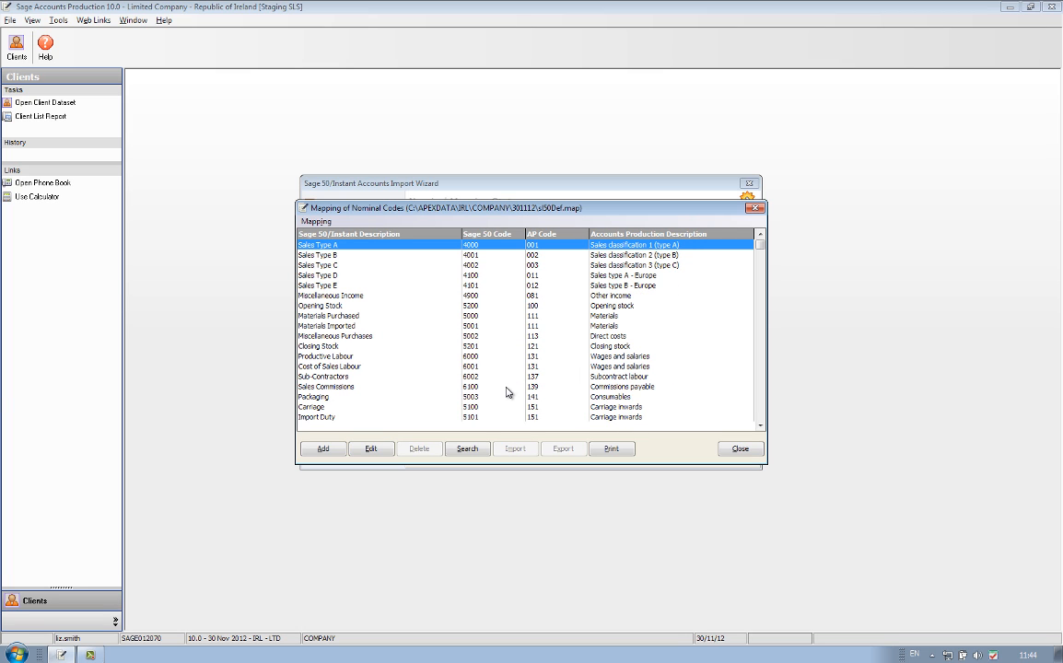
{"action": "left_click", "coordinate": [741, 448]}
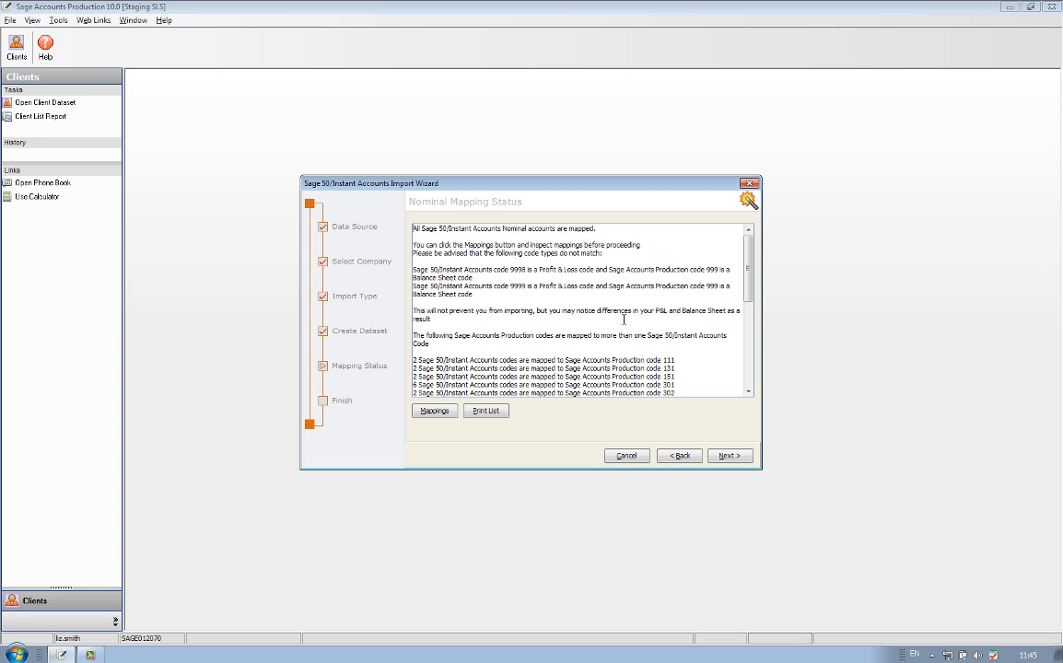
Run the import of Stationery & Computer Mart into client STA001 and acknowledge the Sage Practice Solution notice
{"action": "left_click", "coordinate": [729, 457]}
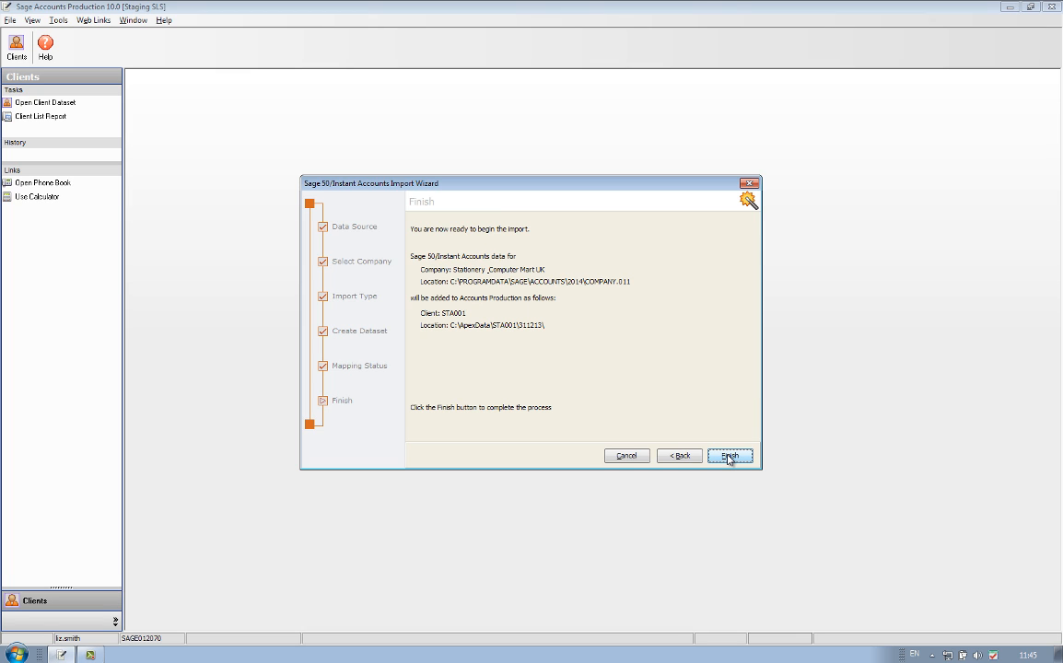
{"action": "left_click", "coordinate": [728, 457]}
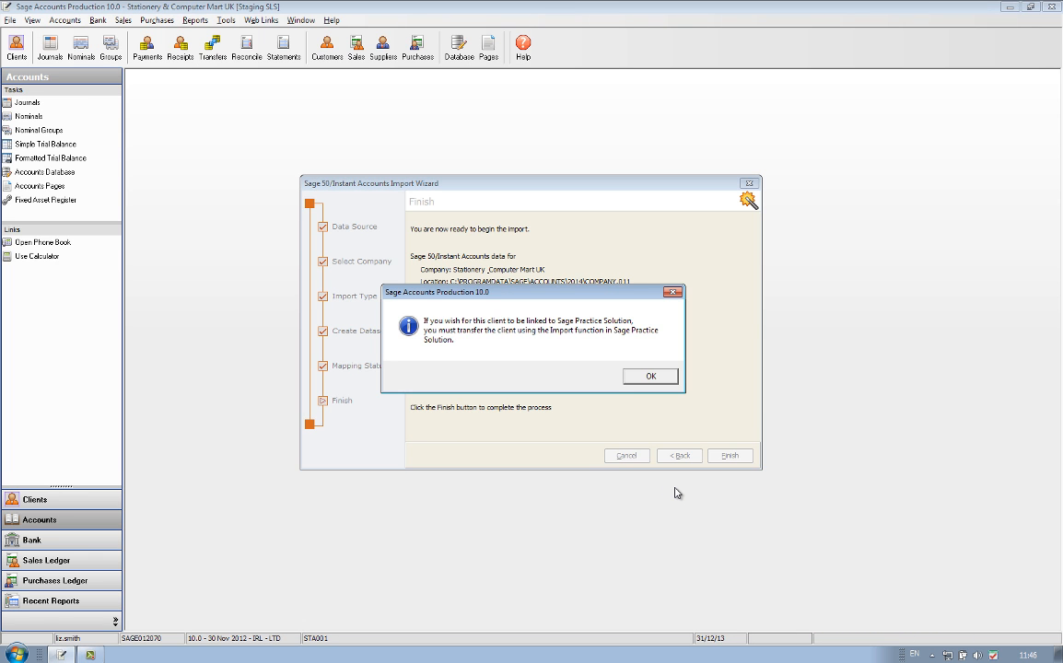
{"action": "left_click", "coordinate": [650, 376]}
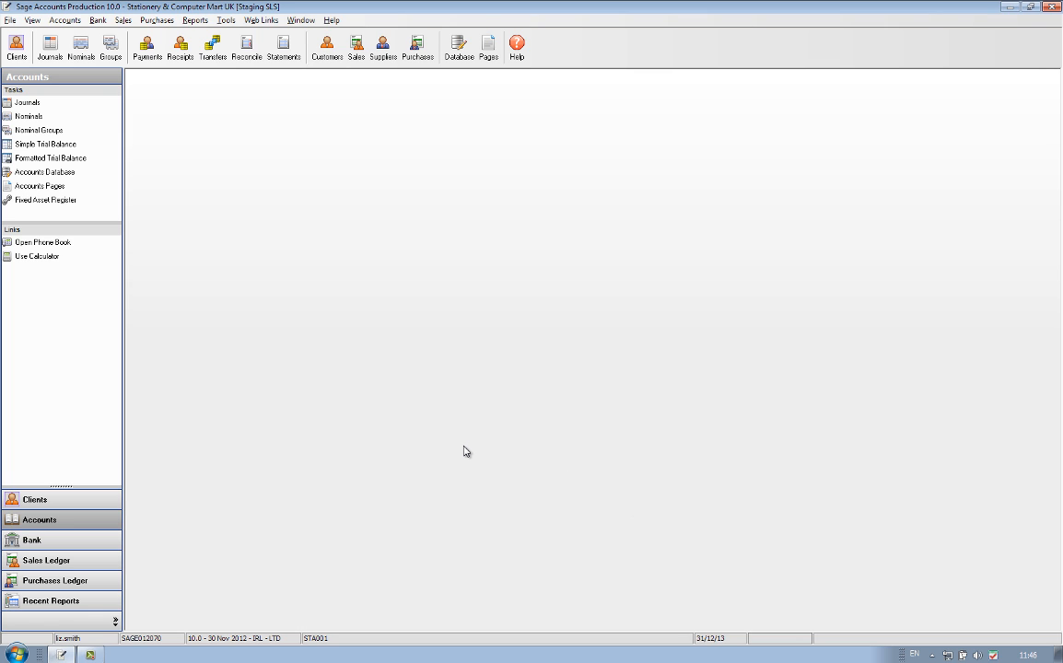
Open the simple trial balance with zero balances suppressed, and check the 2012 comparatives before hiding them again
{"action": "left_click", "coordinate": [31, 145]}
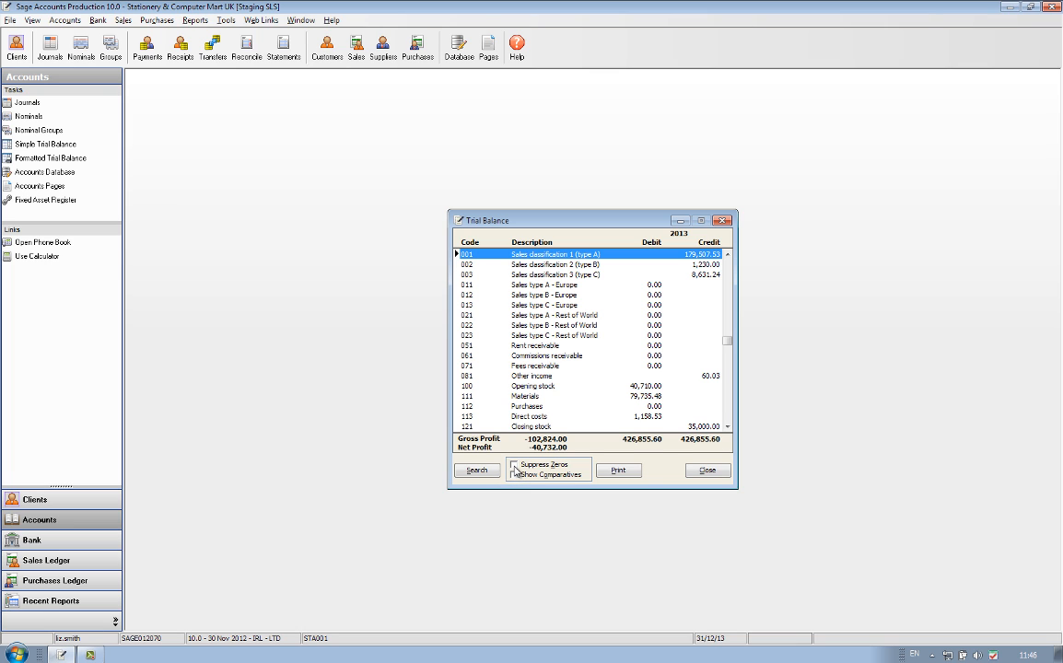
{"action": "left_click", "coordinate": [514, 465]}
{"action": "left_click", "coordinate": [514, 474]}
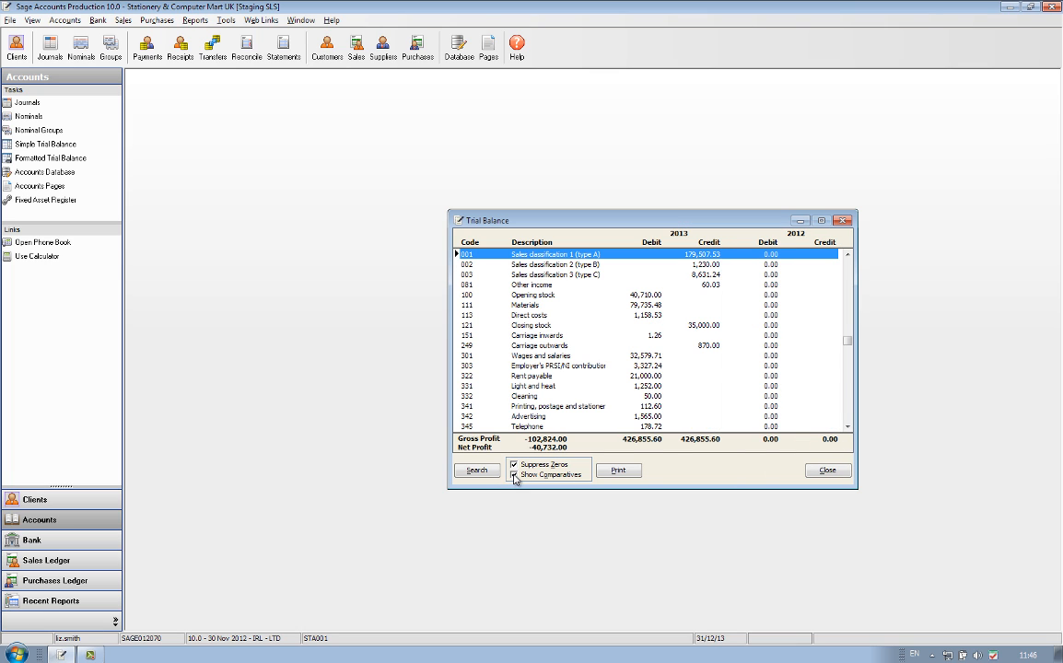
{"action": "left_click", "coordinate": [514, 474]}
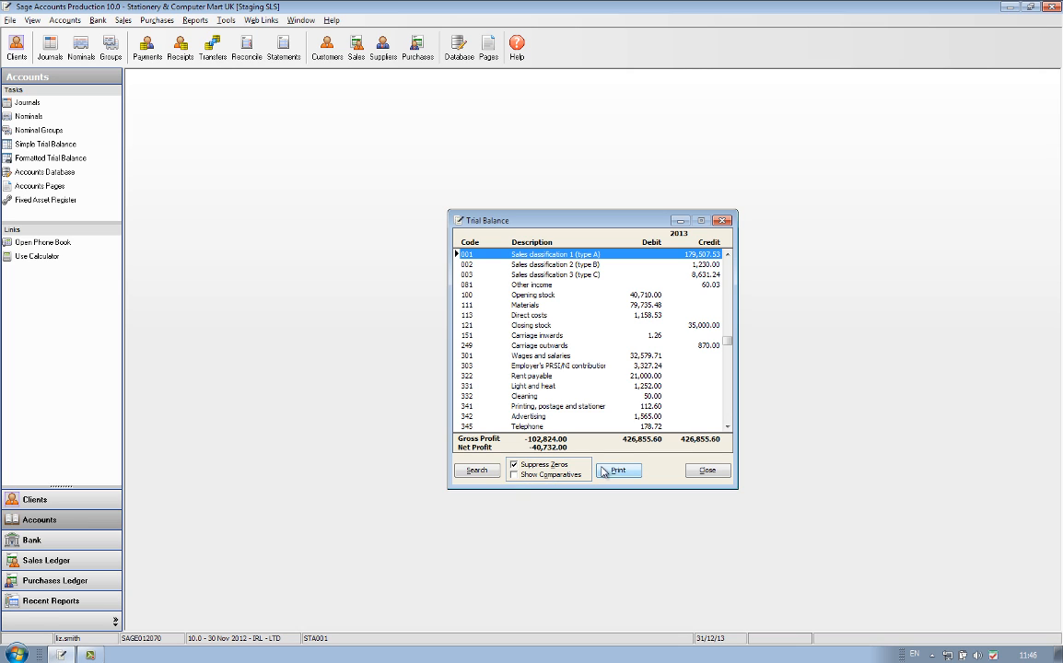
Enlarge the trial balance to show more accounts and review the transactions on the ledger card for 003 Sales classification 3 (type C)
{"action": "left_click_drag", "start_coordinate": [737, 488], "coordinate": [797, 623]}
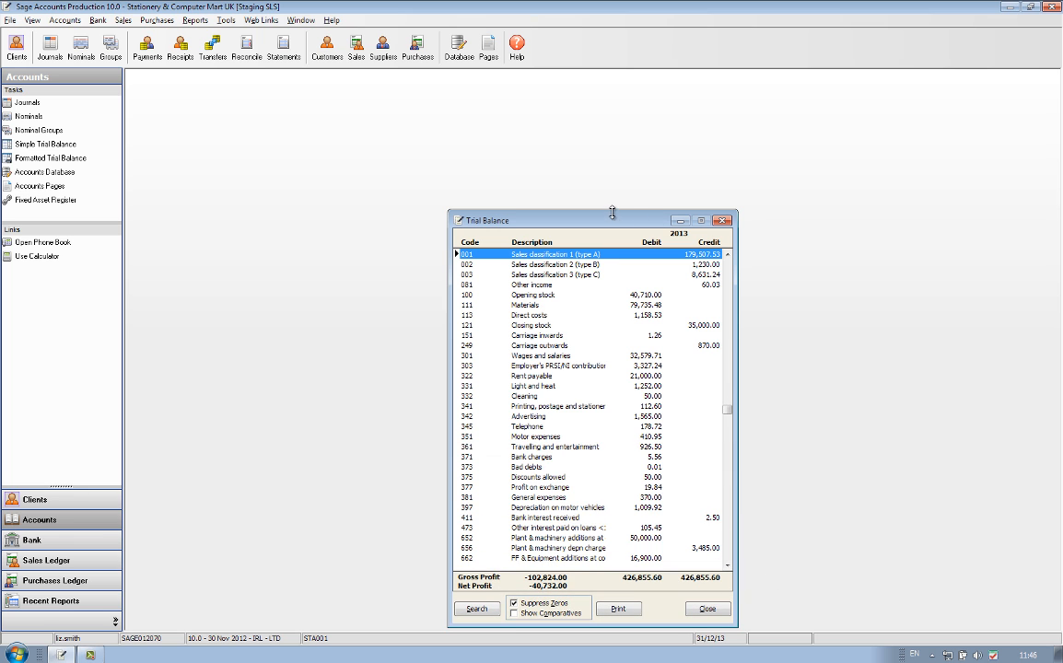
{"action": "left_click_drag", "start_coordinate": [611, 213], "coordinate": [599, 112]}
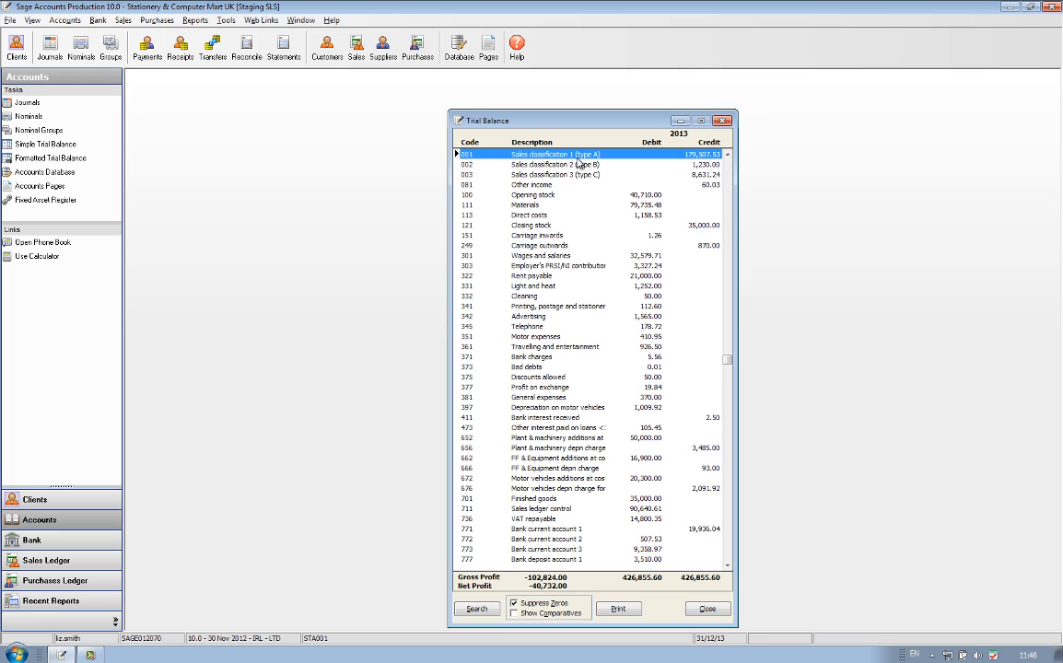
{"action": "left_click", "coordinate": [532, 174]}
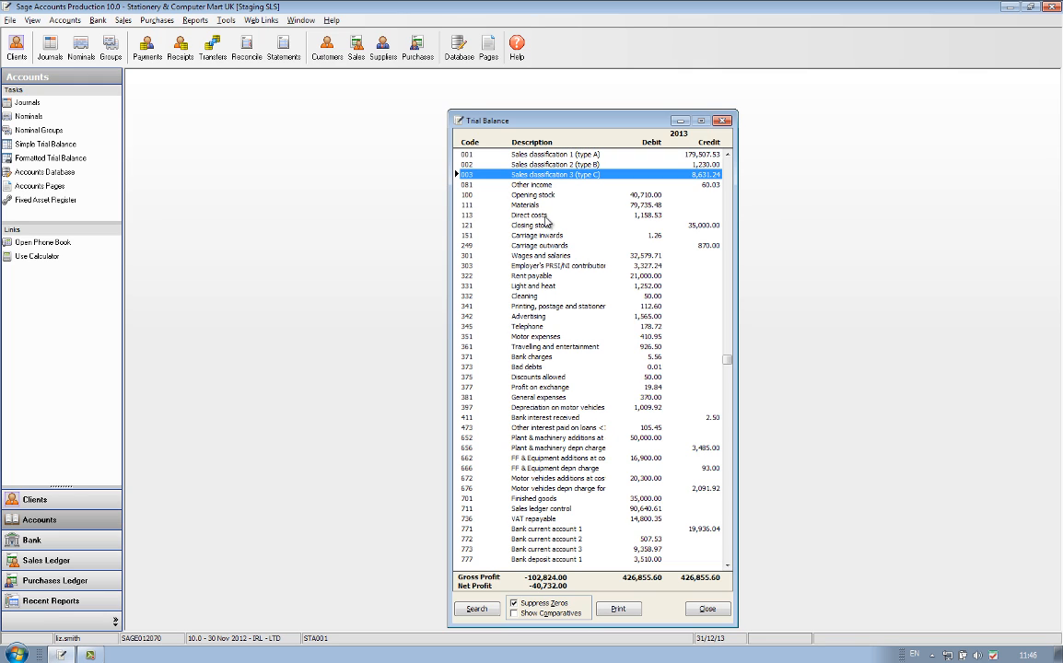
{"action": "double_click", "coordinate": [532, 175]}
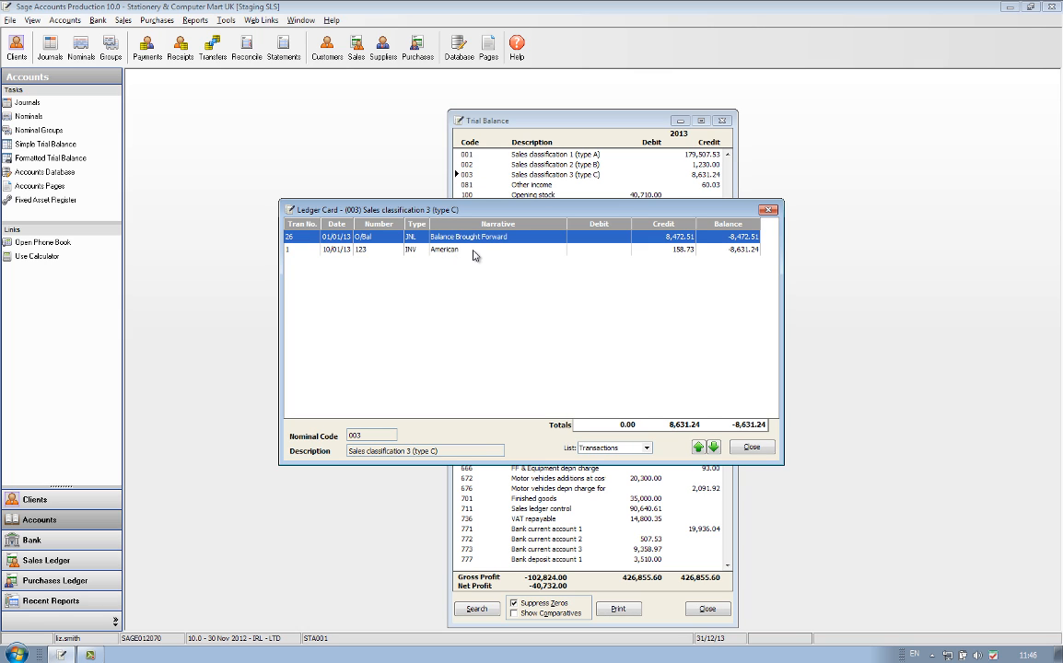
{"action": "left_click", "coordinate": [751, 447]}
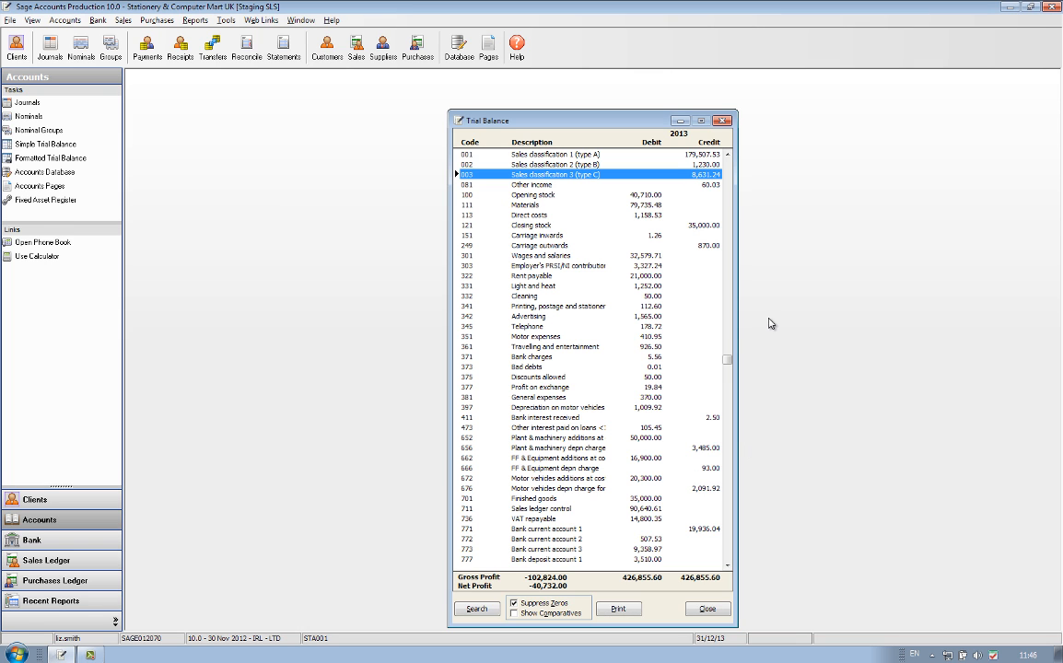
Review the ledger cards for 375 Discounts allowed and 345 Telephone from the trial balance
{"action": "left_click", "coordinate": [542, 377]}
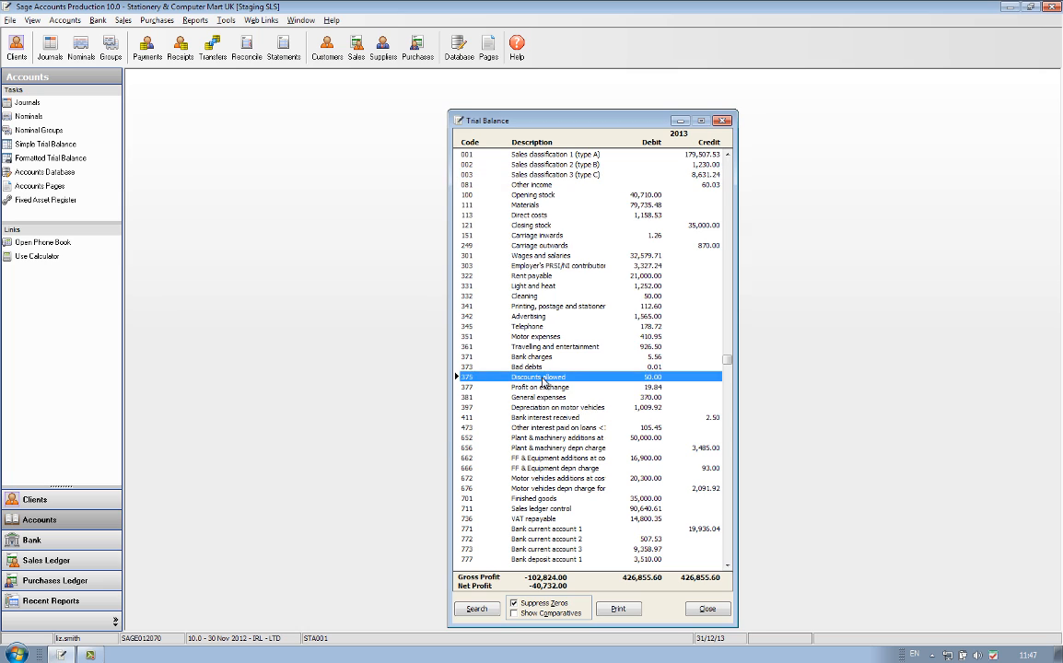
{"action": "double_click", "coordinate": [542, 378]}
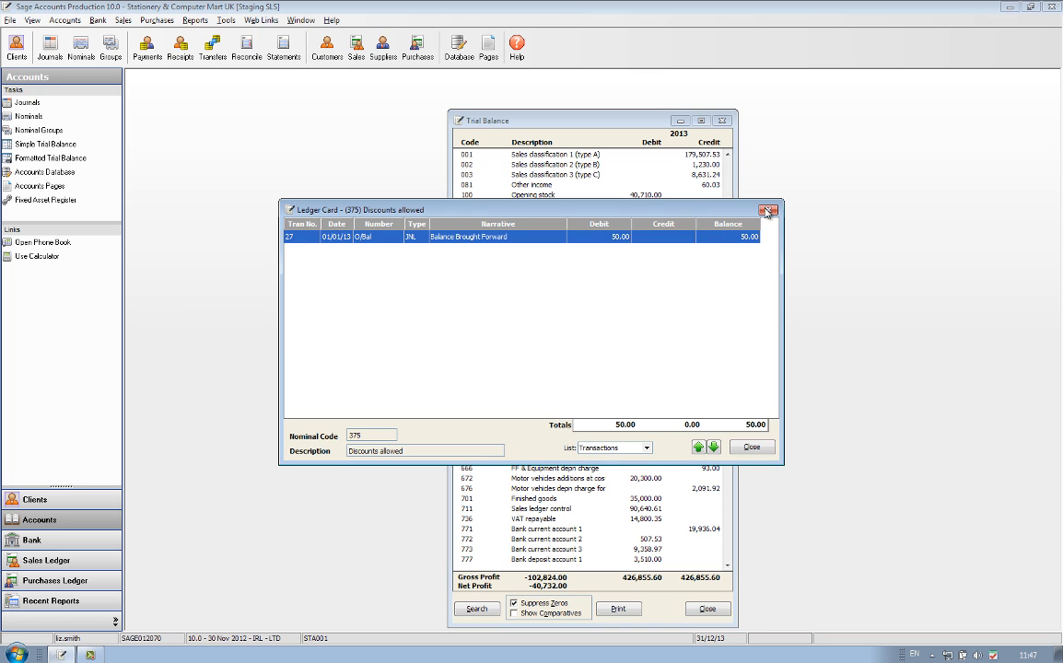
{"action": "key", "text": "Escape"}
{"action": "double_click", "coordinate": [605, 328]}
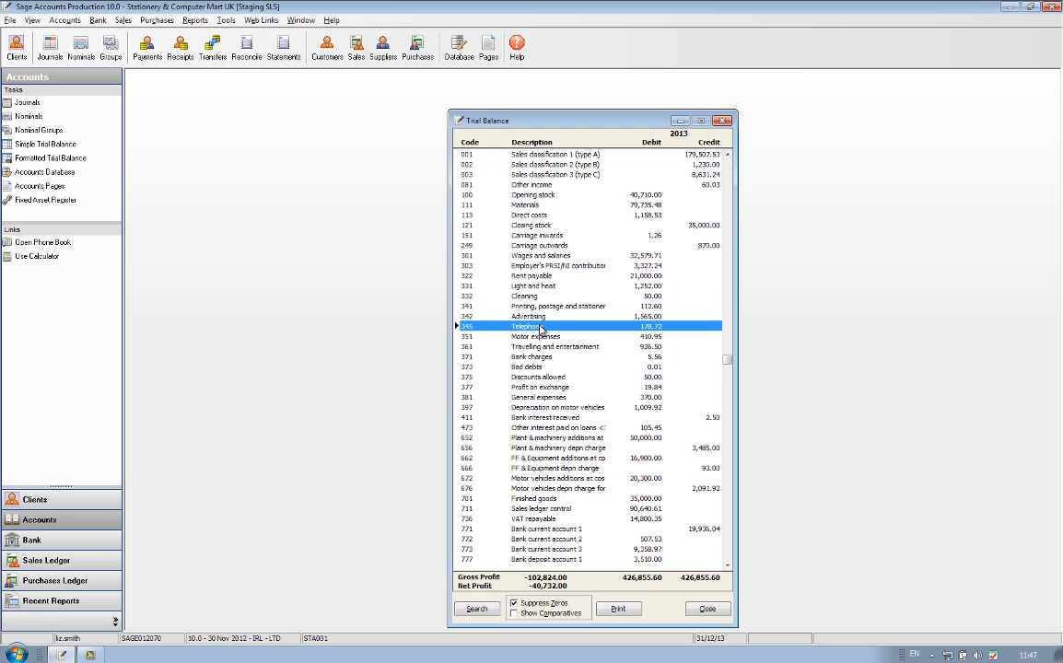
{"action": "key", "text": "Escape"}
Review the ledger cards for 381 General expenses and 771 Bank current account 1, and close the trial balance
{"action": "double_click", "coordinate": [553, 399]}
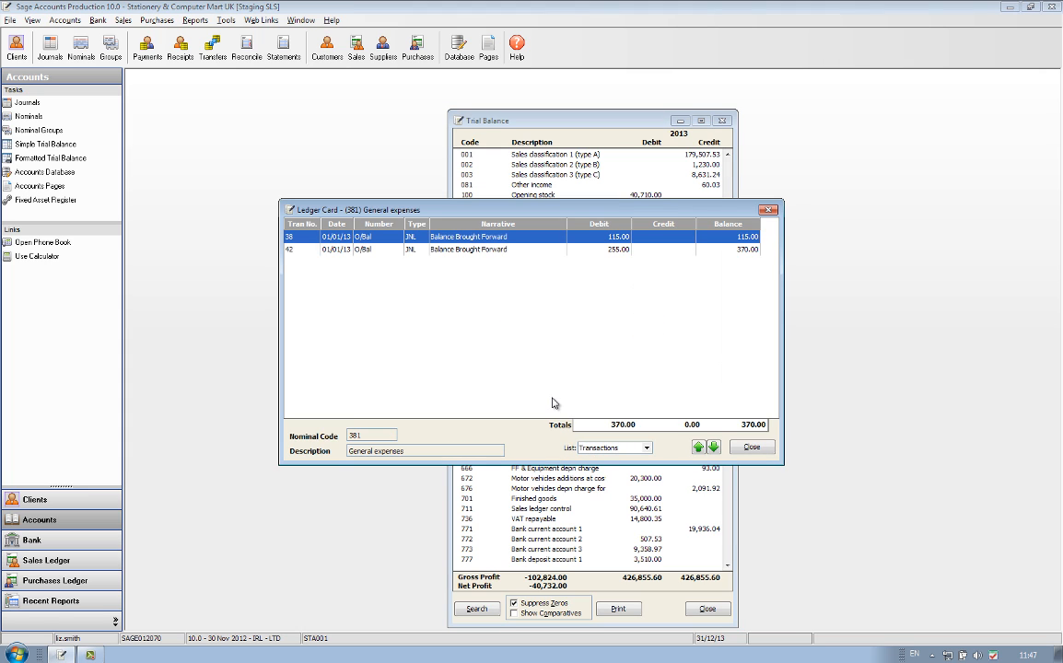
{"action": "left_click", "coordinate": [751, 446]}
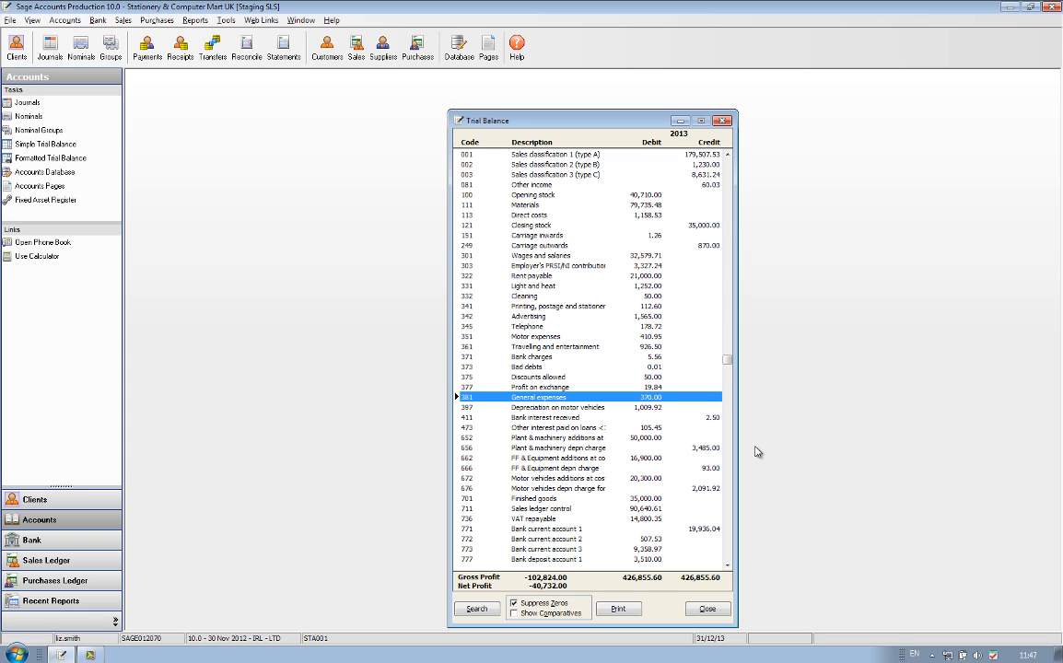
{"action": "double_click", "coordinate": [541, 530]}
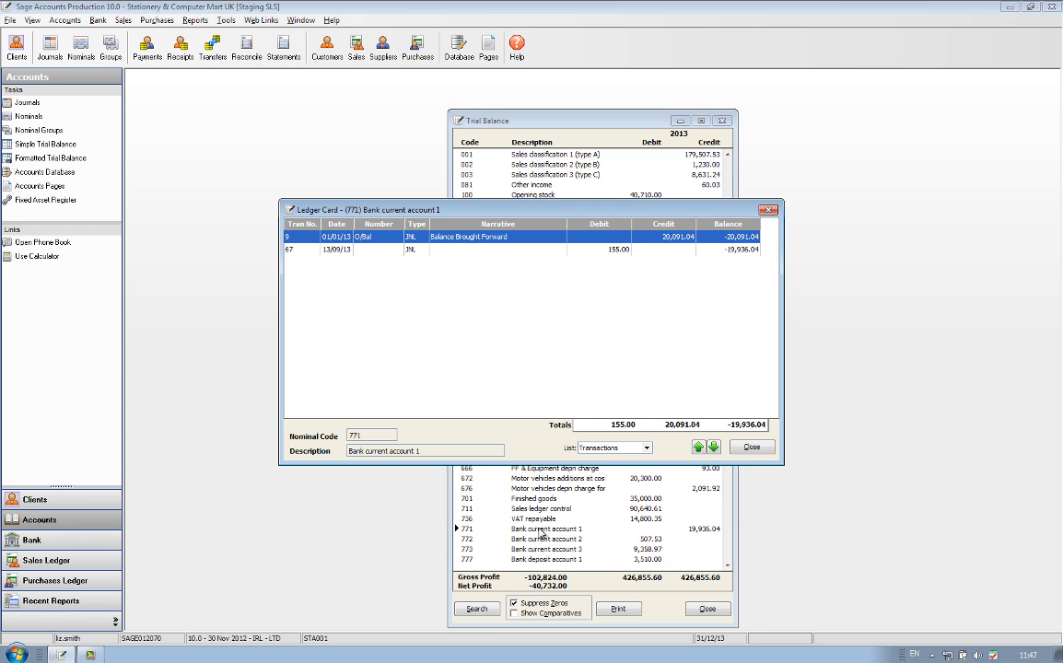
{"action": "left_click", "coordinate": [751, 449]}
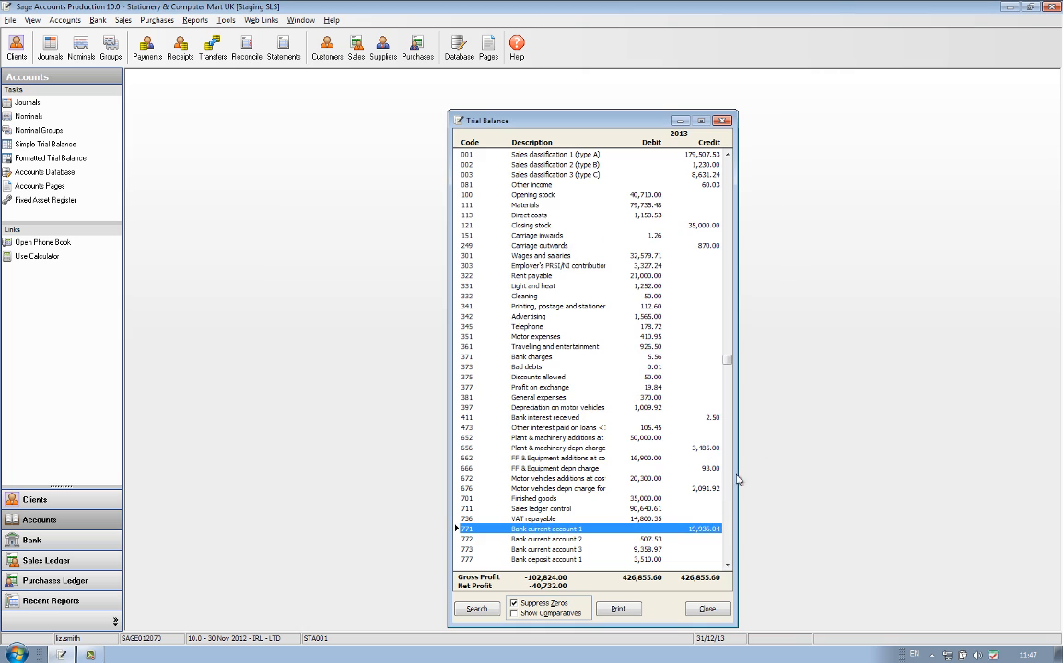
{"action": "left_click", "coordinate": [706, 608]}
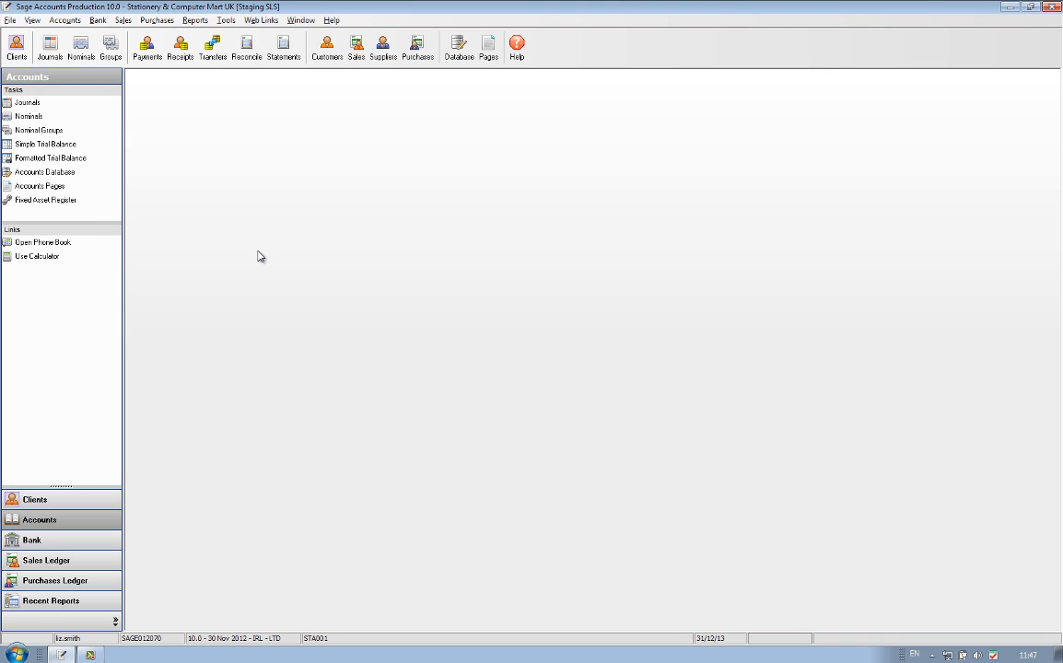